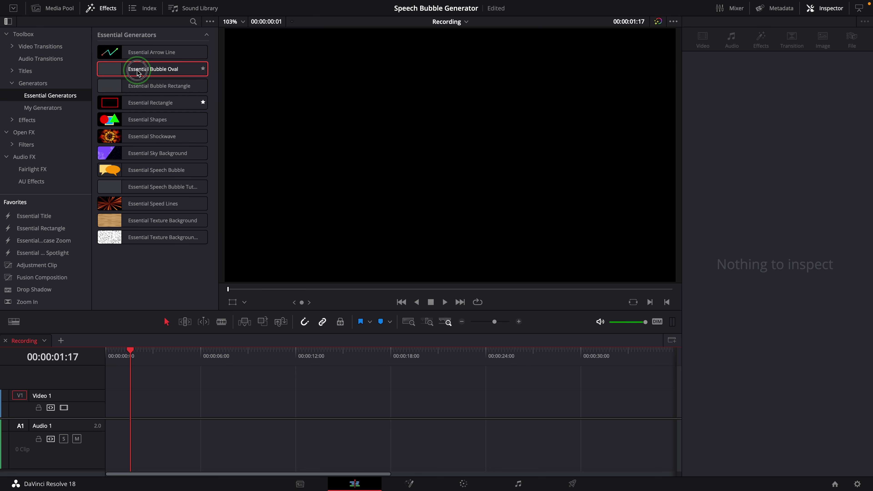
Step: Add the Essential Bubble Oval generator to the start of the Video 1 track
drag(139, 71, 138, 405)
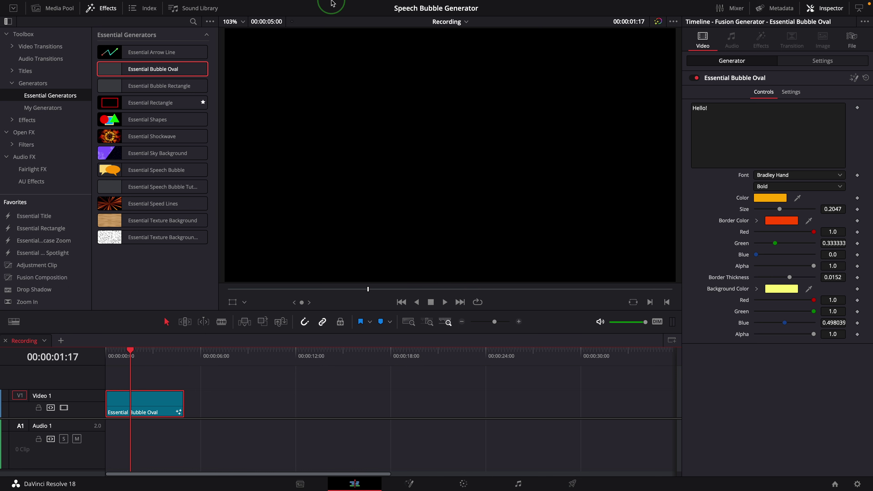
Step: Check the console for messages about the blank speech bubble generator, then close it
mouse_move(331, 3)
click(379, 6)
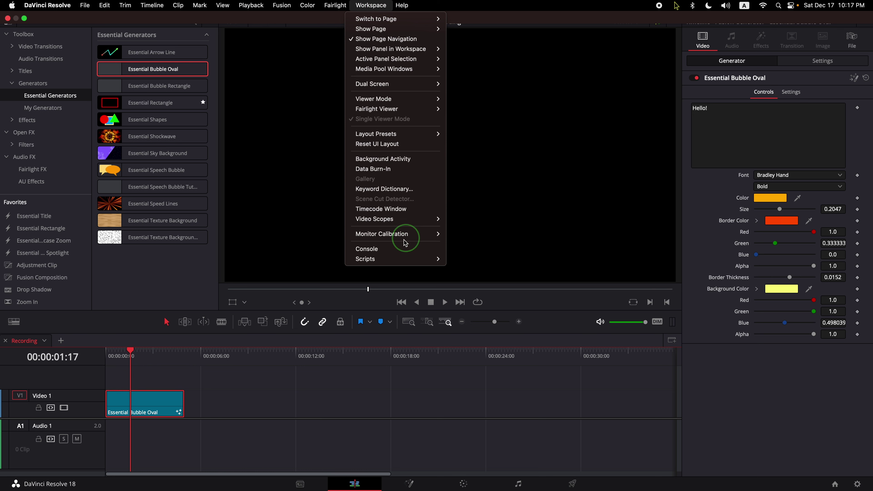
click(379, 247)
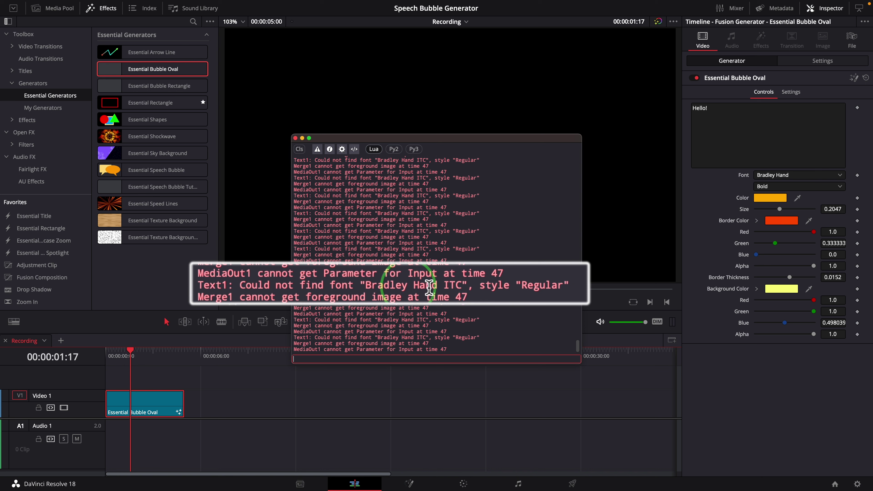
click(296, 139)
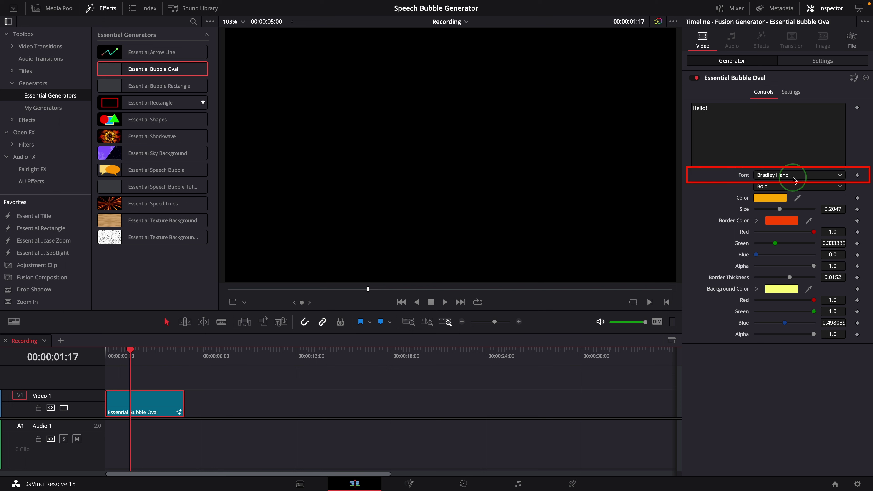
Step: Set the bubble generator's font to Arial and replace its text with "NEW"
click(828, 176)
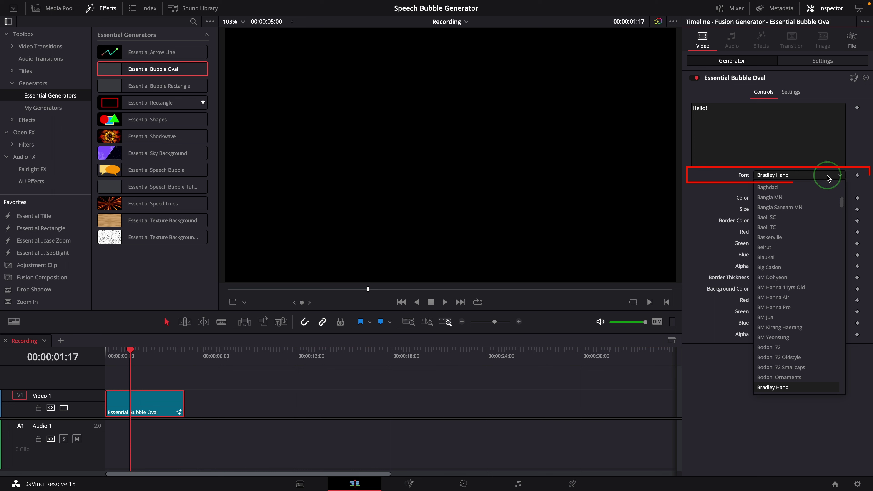
scroll(828, 176, up, 10)
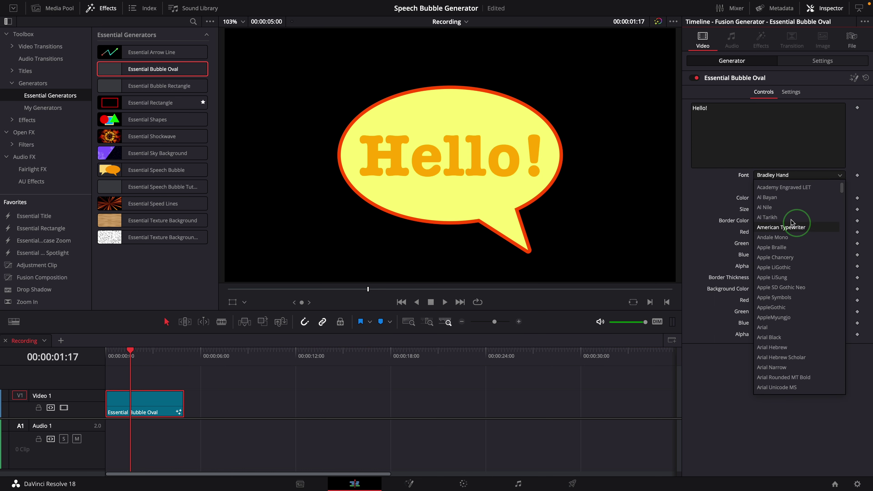
click(788, 328)
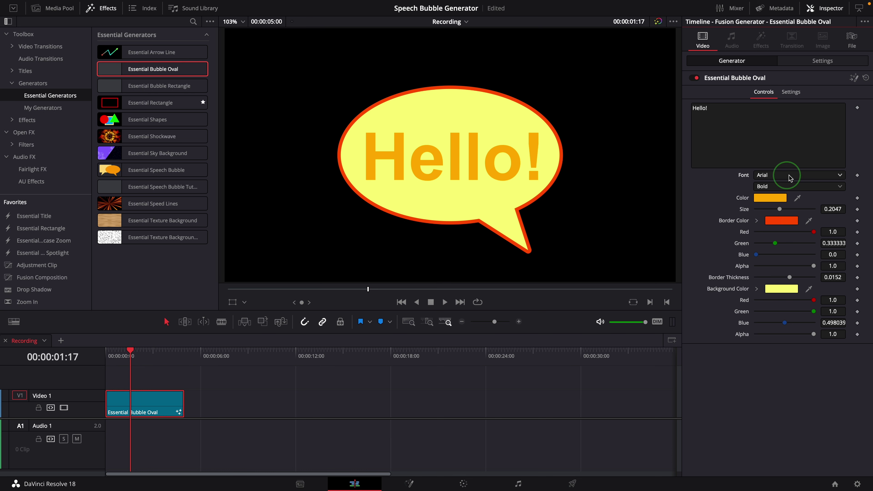
click(702, 108)
key(ctrl+a)
key(BackSpace)
text(NEW)
Step: Change the bubble text color to bright blue using the pencil color swatches
click(769, 199)
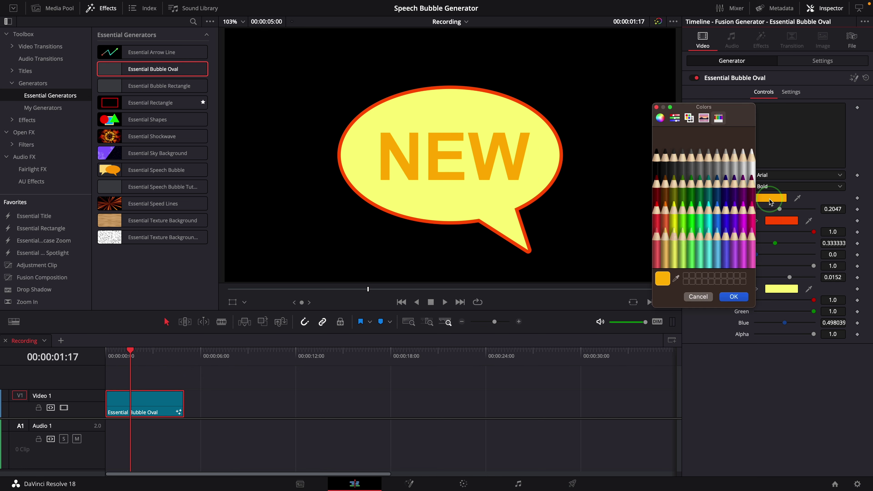
click(719, 238)
click(717, 175)
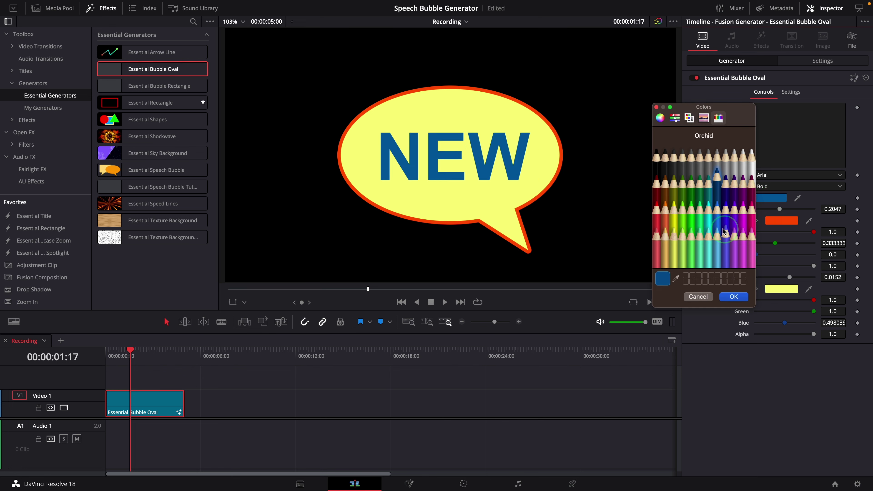
click(717, 213)
click(734, 297)
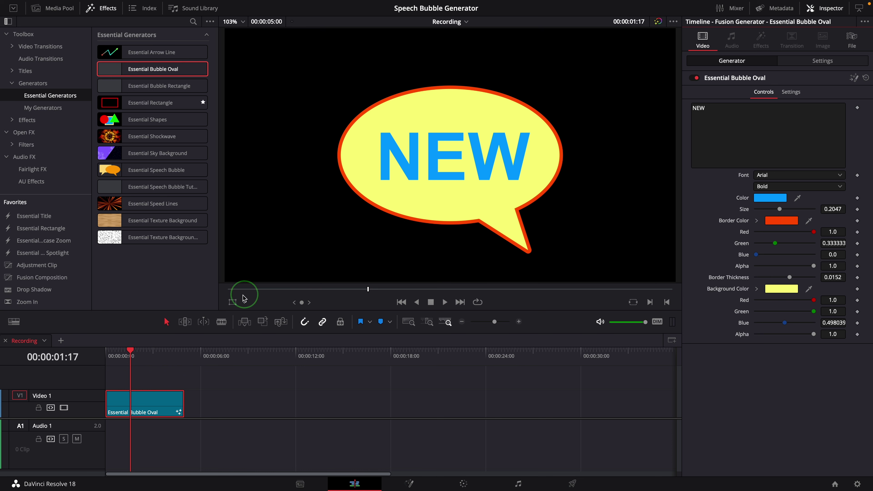
Step: Try shrinking the whole speech bubble in the viewer to about a third, moving it down and right, and stretching its height slightly
click(233, 302)
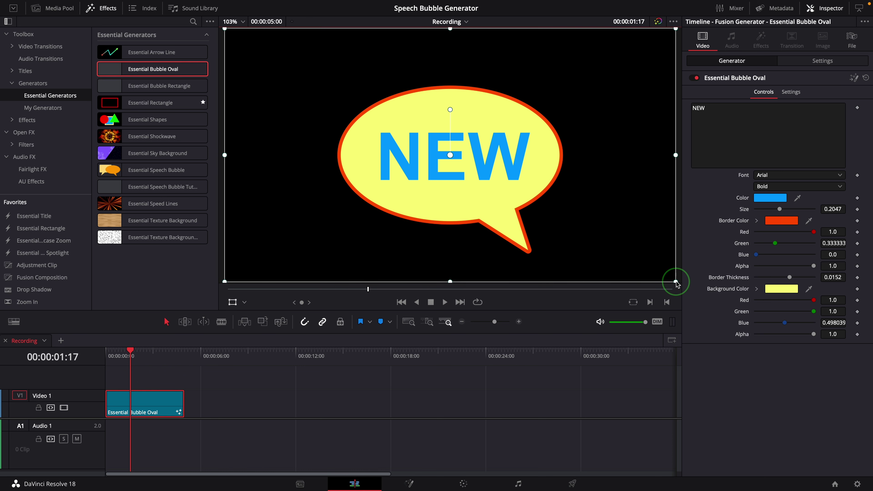
drag(675, 282, 524, 196)
drag(471, 173, 481, 202)
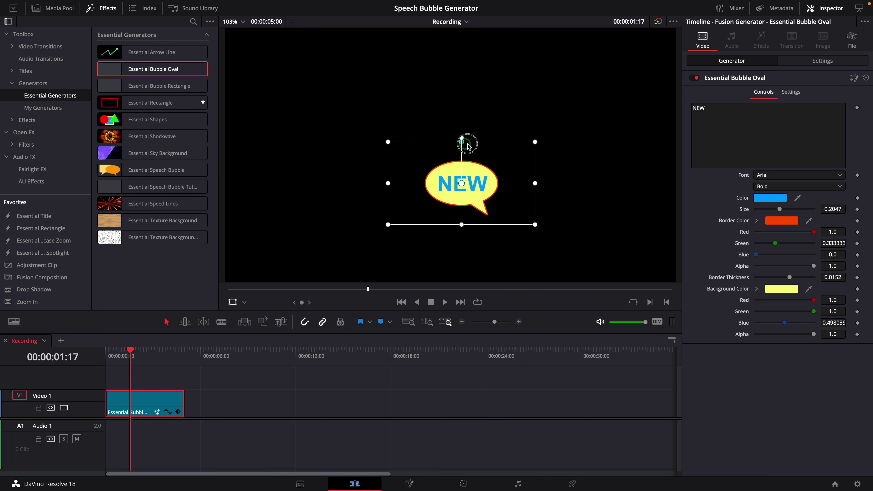
drag(462, 140, 462, 137)
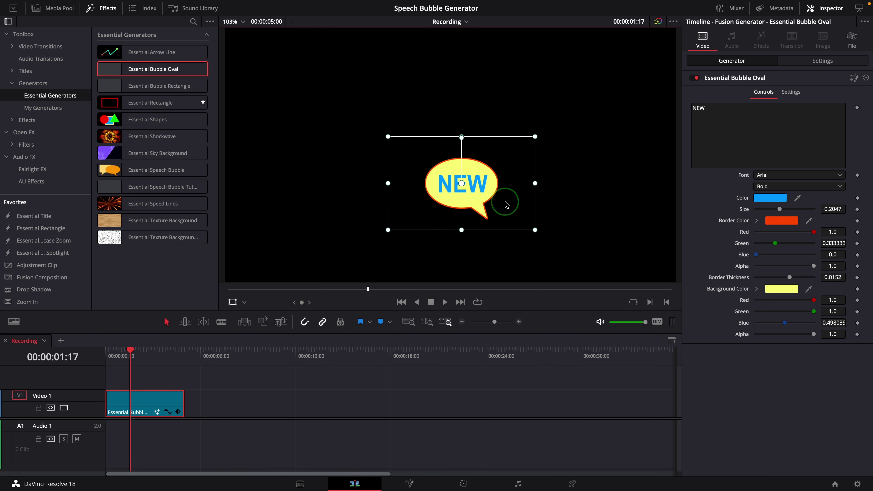
Step: Reset the speech bubble clip's zoom and position to their defaults
click(825, 61)
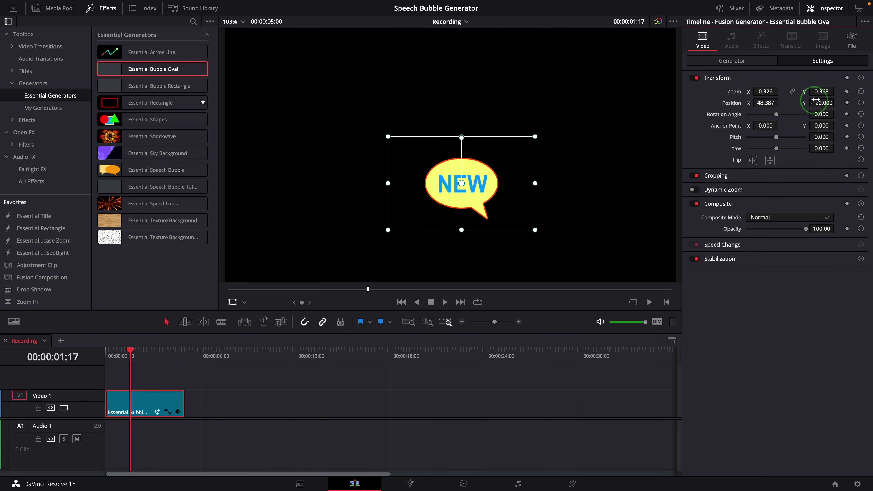
click(861, 92)
click(861, 103)
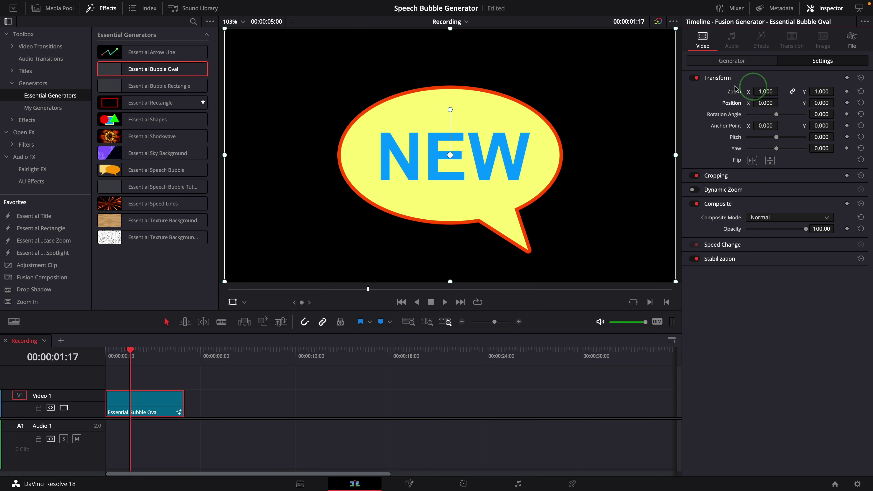
Step: Open the bubble clip on the Fusion page, expand the EssentialBubbleOval group and arrange it so all its nodes are visible
click(160, 395)
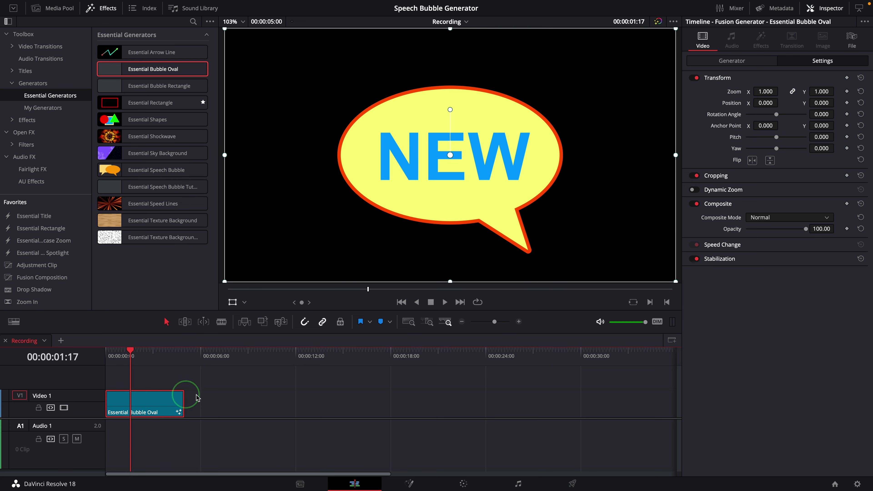
click(409, 484)
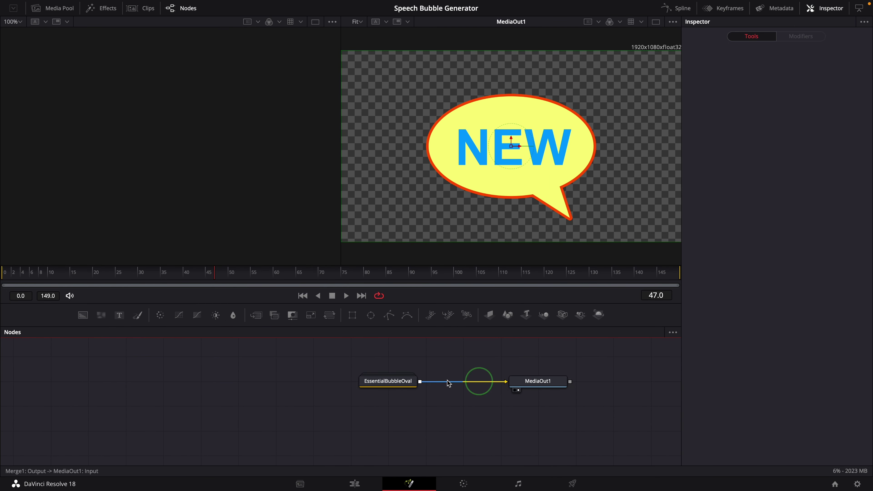
double_click(444, 378)
drag(446, 369, 337, 399)
drag(551, 384, 629, 412)
drag(398, 395, 417, 354)
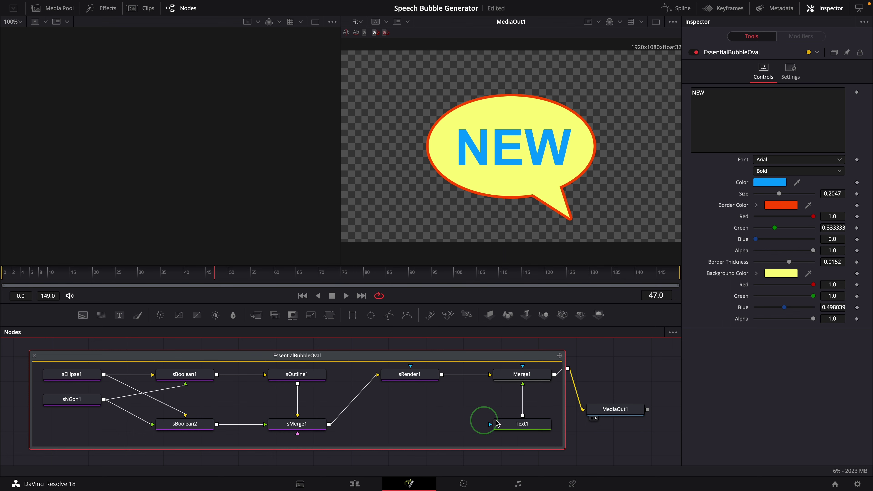
Step: Examine the group's nodes, including the style color of sBoolean1 and the controls of sBoolean2
mouse_move(531, 428)
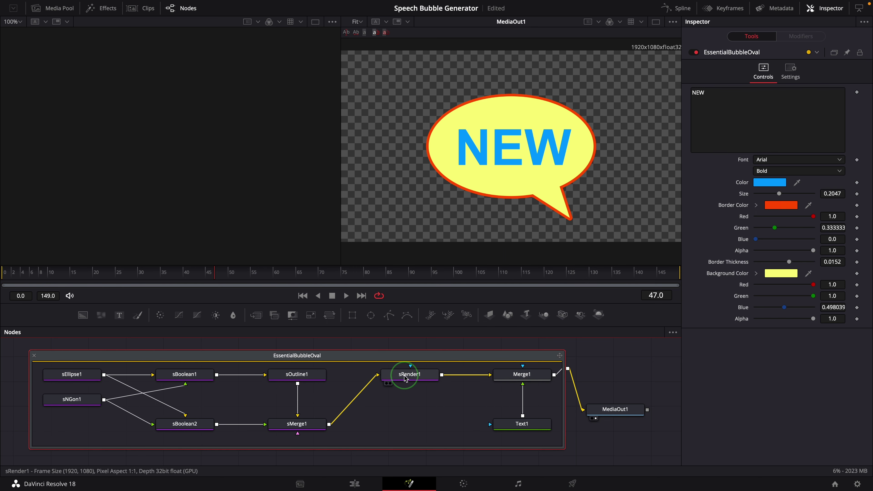
mouse_move(406, 379)
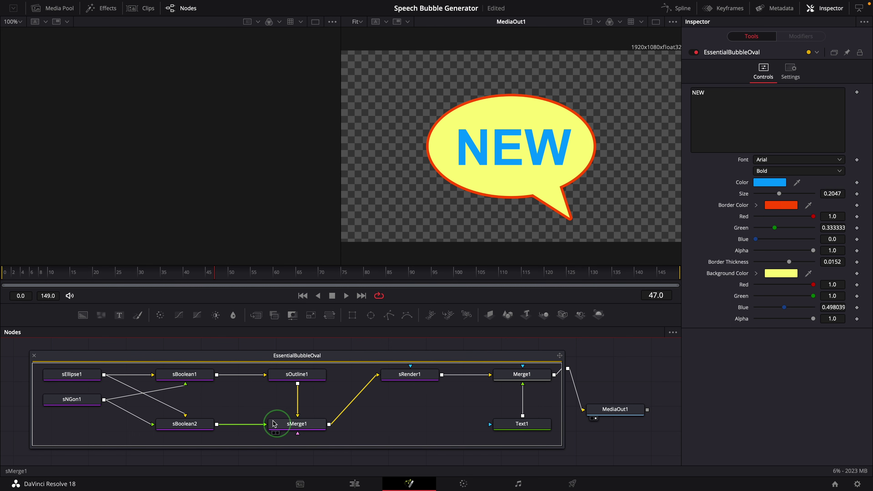
click(193, 376)
click(776, 70)
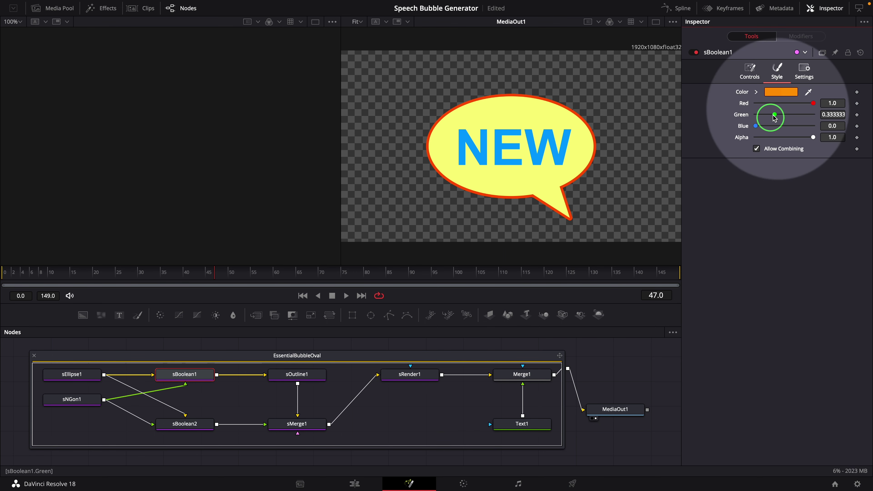
click(204, 424)
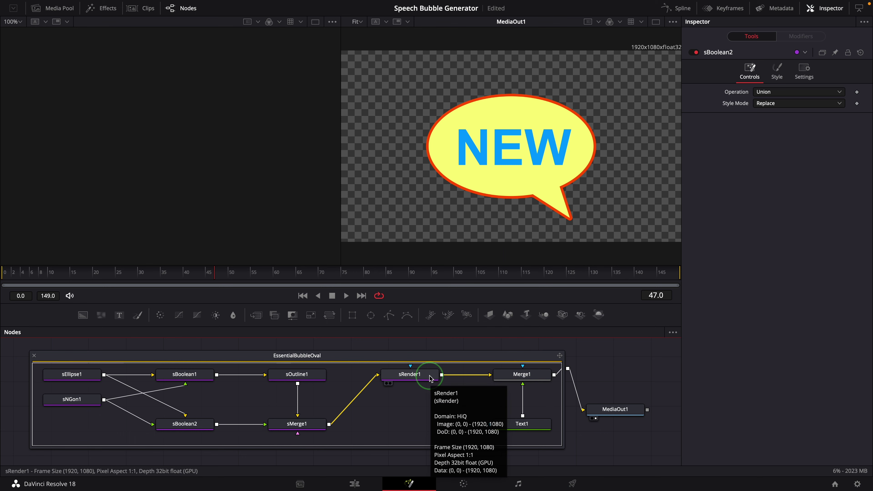
Step: Move sEllipse1, sNGon1 and Text1 one by one slightly up and to the right in the viewer
click(71, 374)
drag(511, 149, 521, 141)
click(71, 399)
mouse_move(546, 185)
mouse_down()
mouse_move(567, 182)
mouse_move(558, 179)
mouse_up()
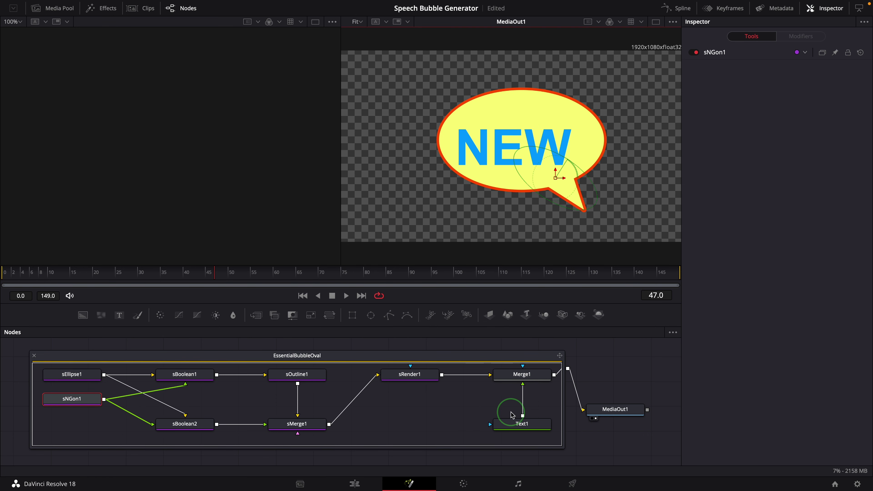
drag(513, 419, 510, 415)
drag(518, 149, 527, 142)
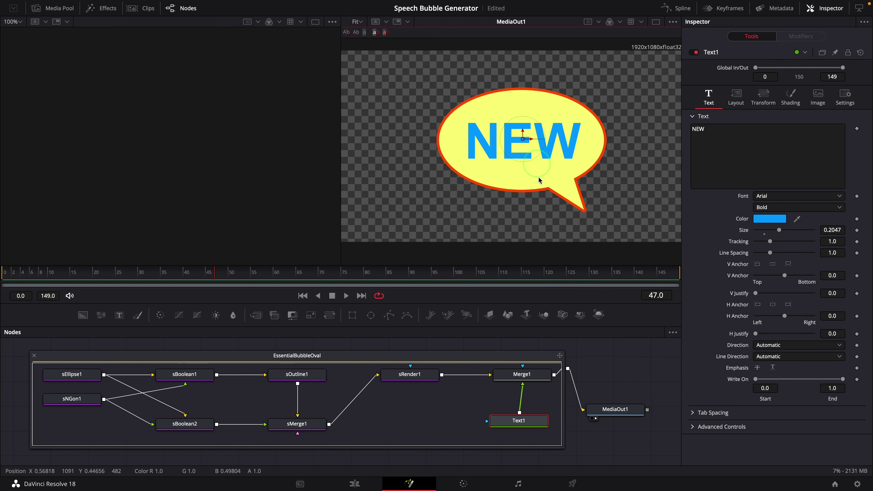
Step: Link sEllipse1's X Offset to the text position with the expression Text1.Center.X-0.5
click(73, 375)
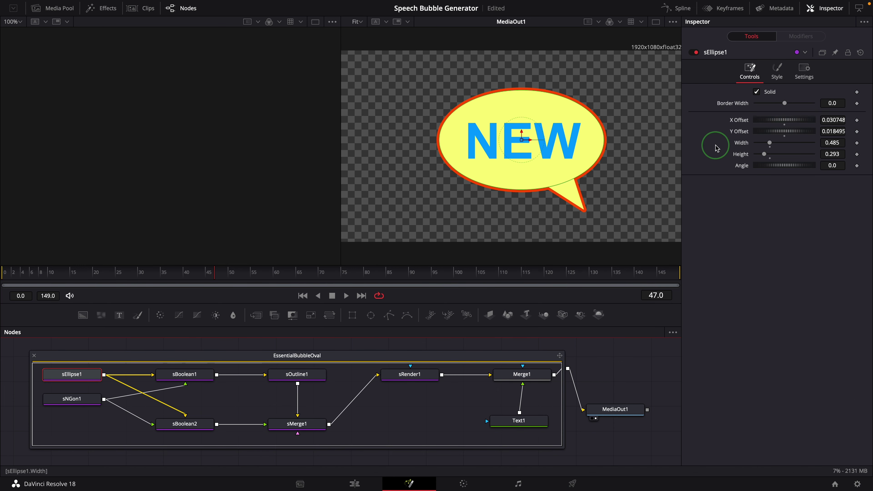
click(823, 169)
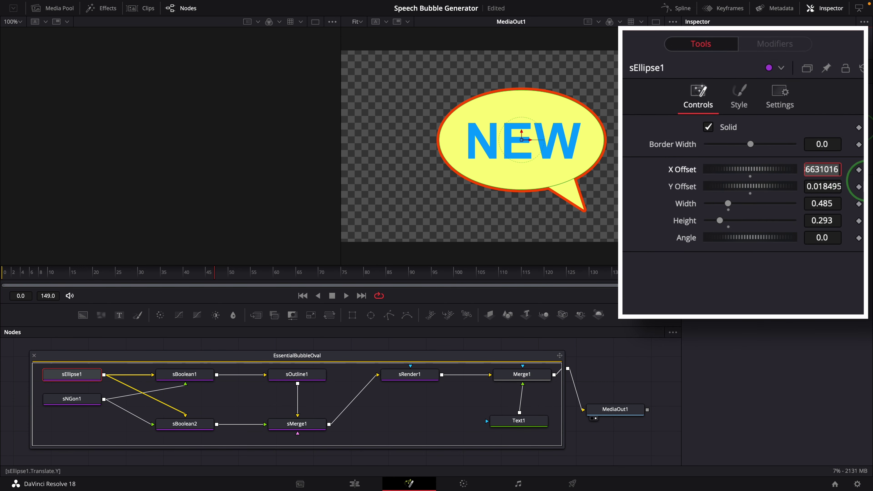
text(=)
key(Return)
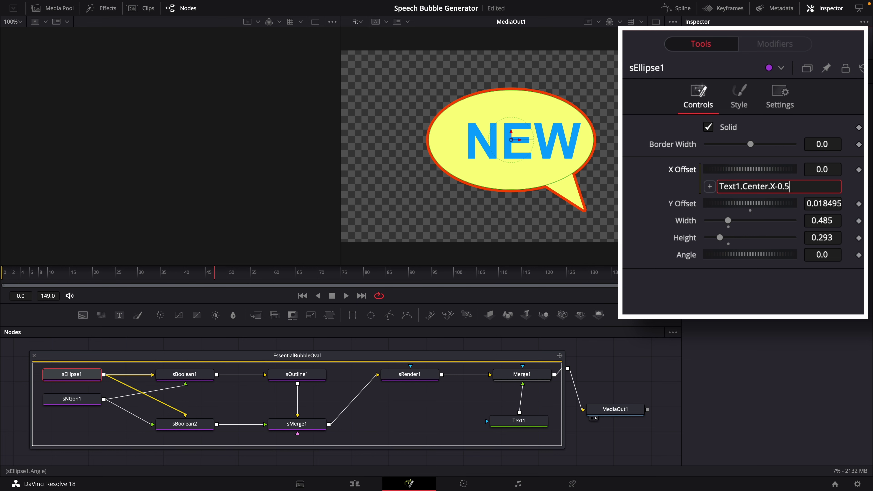
key(Tab)
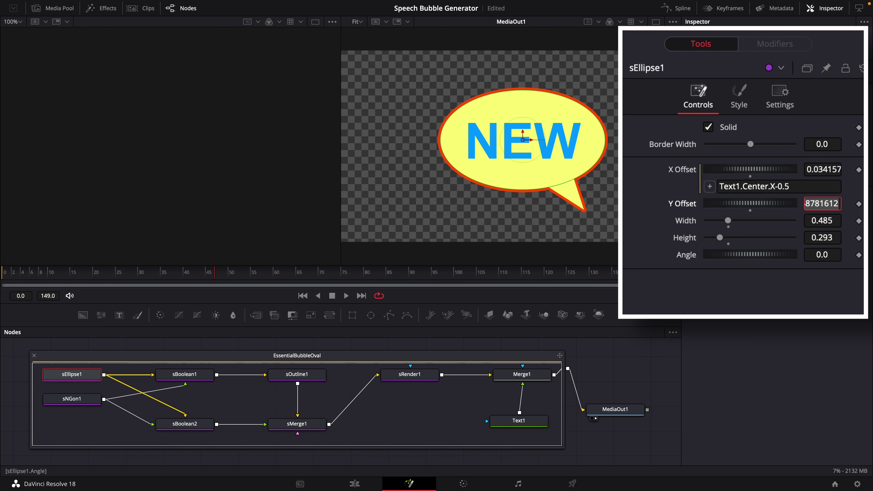
click(689, 299)
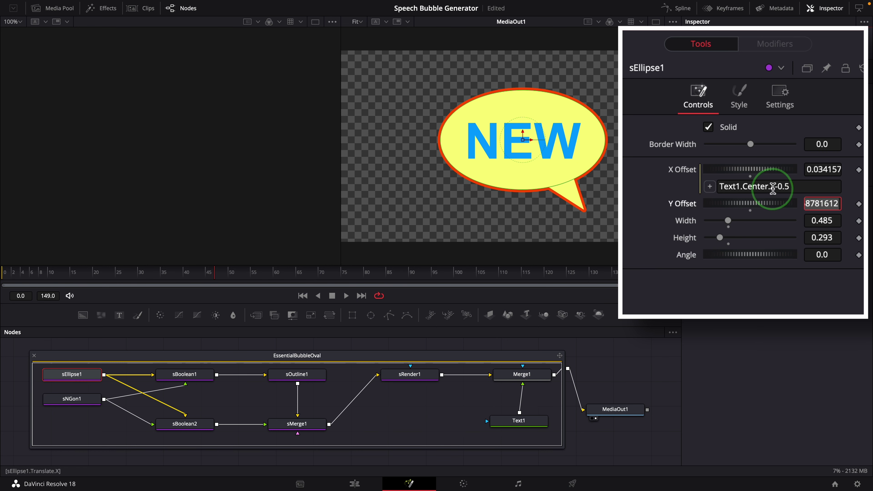
click(780, 186)
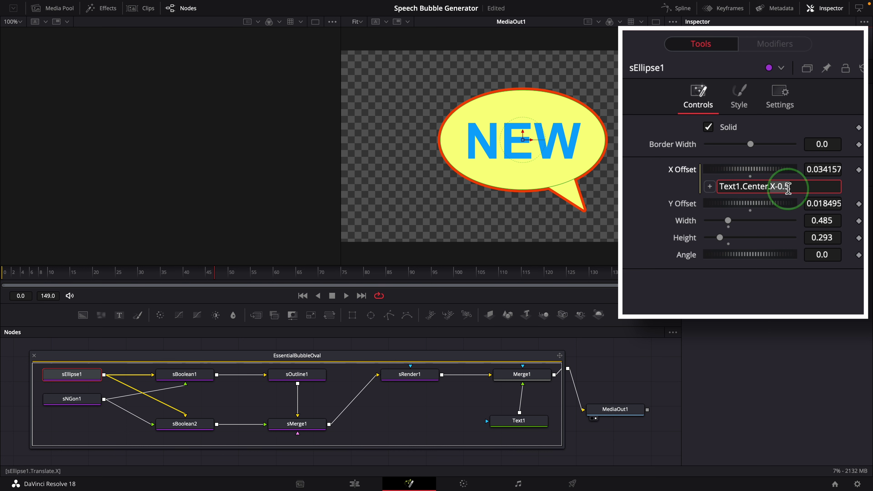
click(777, 286)
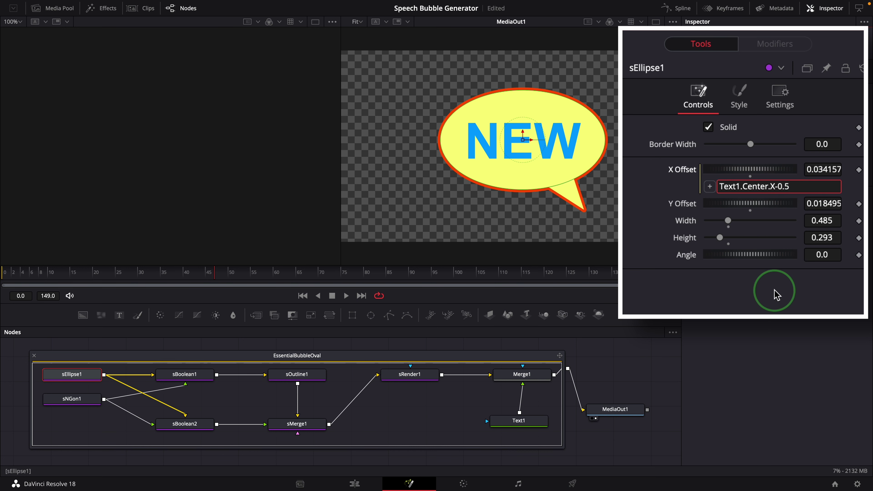
Step: Link sEllipse1's Y Offset to the text position with the expression Text1.Center.Y-0.5
click(684, 205)
double_click(819, 204)
text(=)
key(Tab)
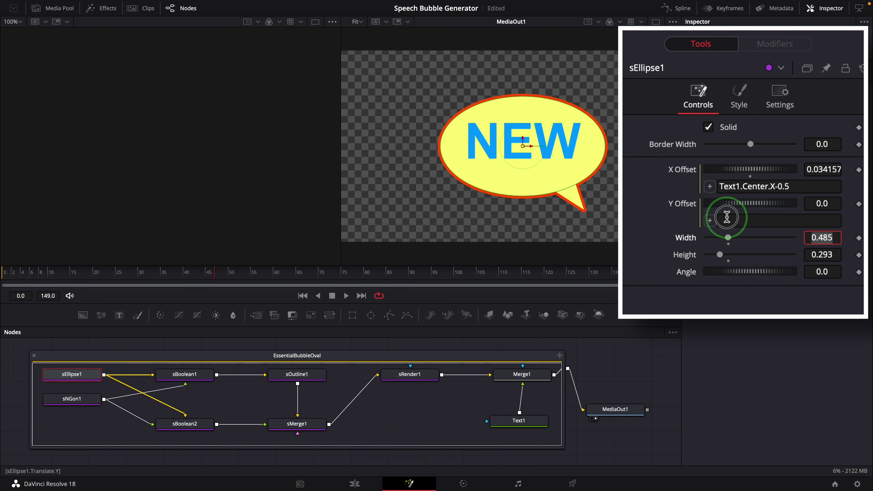
click(727, 220)
click(843, 242)
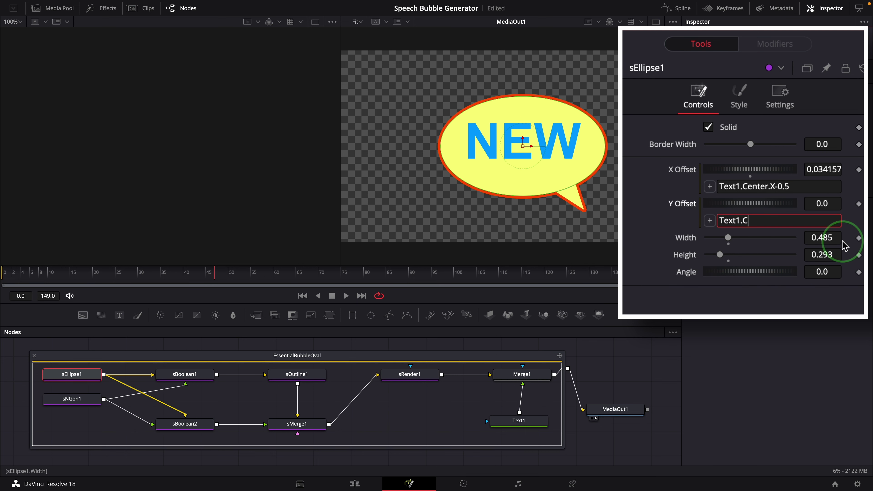
text(Text1.Center.Y-0.5)
key(Return)
click(691, 273)
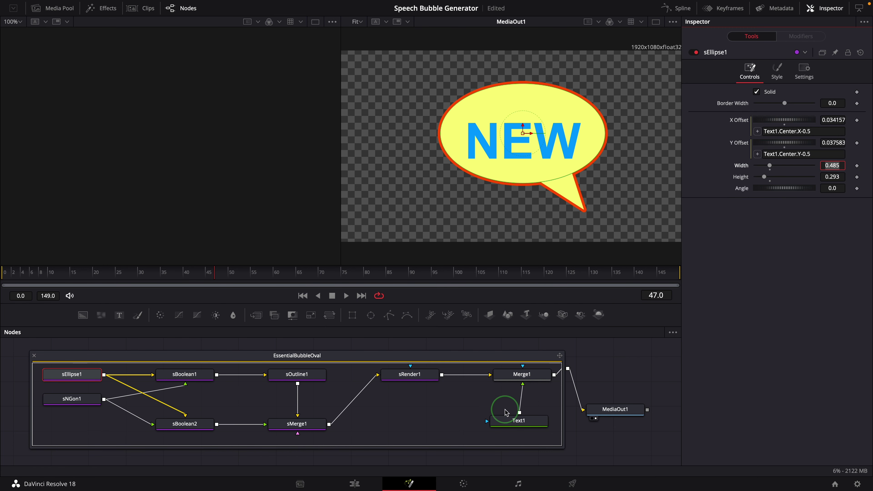
Step: Select Text1 and move the text slightly to the right in the viewer to test whether the ellipse follows
click(508, 417)
click(541, 159)
mouse_move(523, 140)
mouse_down()
mouse_move(502, 137)
mouse_move(565, 140)
mouse_move(520, 140)
mouse_move(535, 134)
mouse_move(532, 90)
mouse_move(534, 180)
mouse_move(526, 117)
mouse_move(527, 130)
mouse_up()
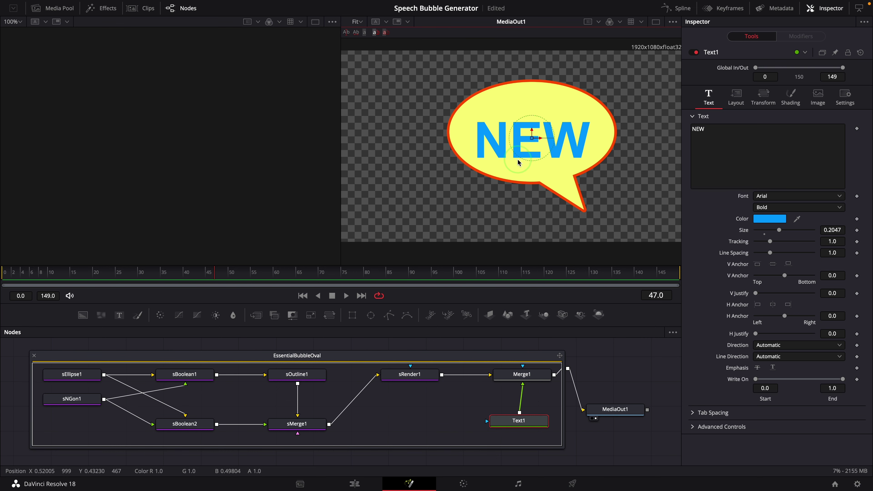
Step: Change sEllipse1's Y Offset expression to (Text1.Center.Y-0.5)*9/16 and move Text1 slightly in the viewer to test the link
click(80, 377)
click(785, 156)
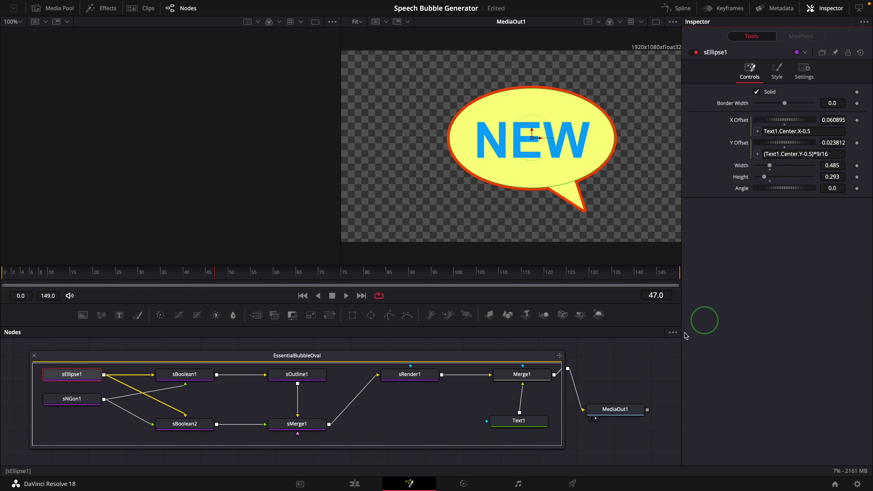
click(519, 421)
mouse_move(533, 139)
mouse_down()
mouse_move(533, 111)
mouse_move(534, 139)
mouse_up()
Step: Link sNGon1's X Offset to the ellipse's position with the expression sEllipse1.Translate.X
click(76, 401)
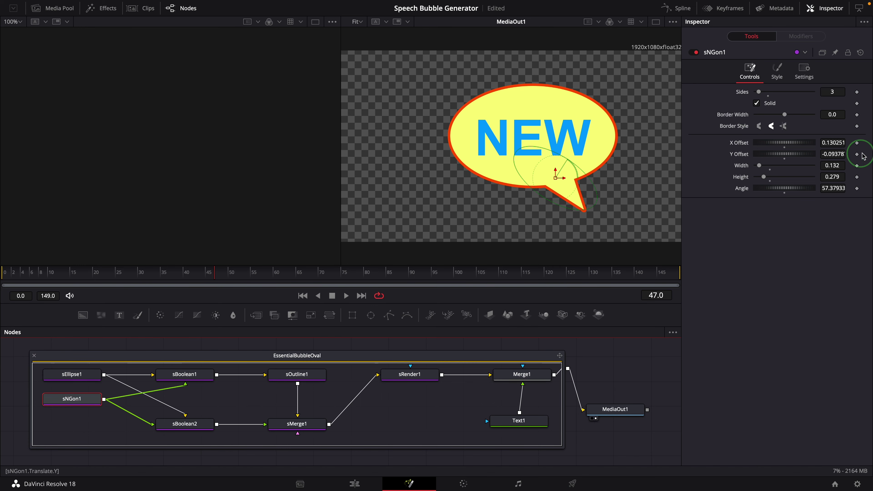
double_click(833, 142)
key(Tab)
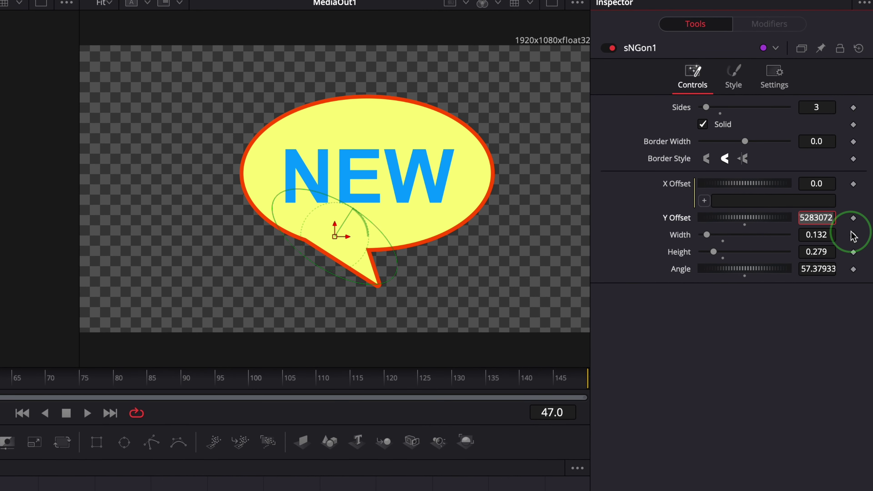
click(726, 202)
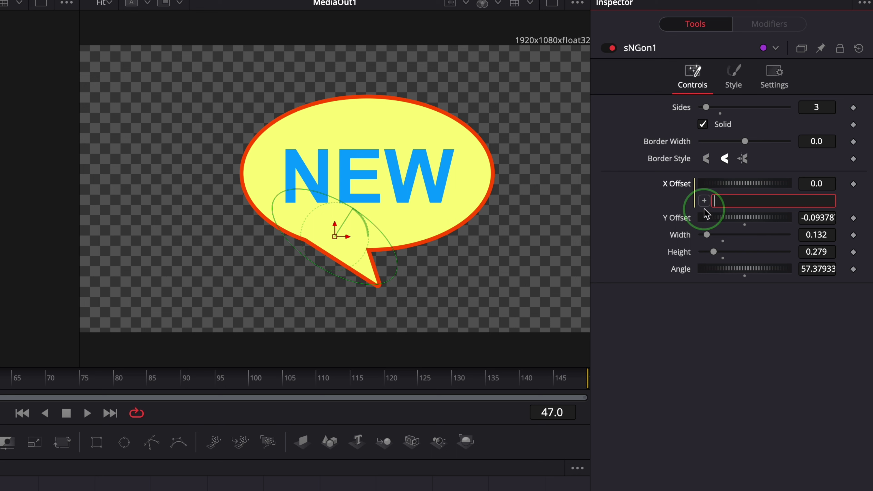
drag(705, 202, 682, 186)
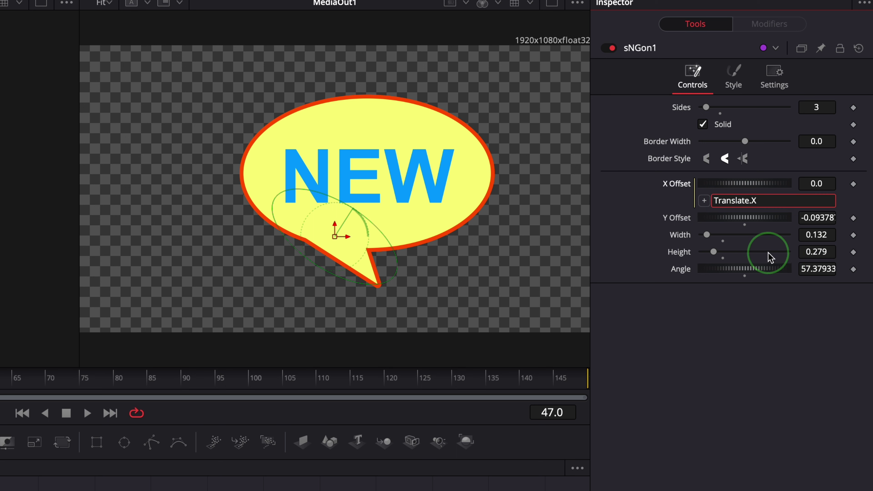
text(pse1.)
key(Tab)
Step: Link sNGon1's Y Offset to the ellipse's position with the expression sEllipse1.Translate.Y
text(=)
key(Tab)
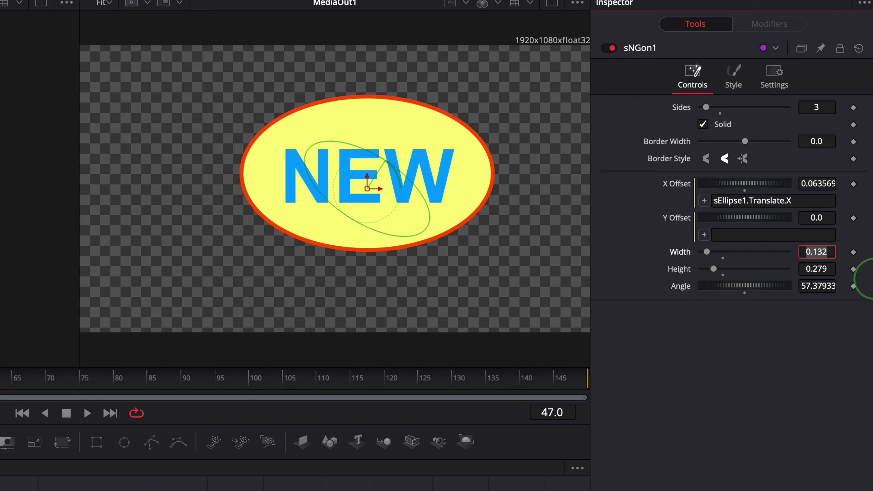
drag(704, 234, 686, 219)
click(714, 235)
text(sEllipse1.)
key(Return)
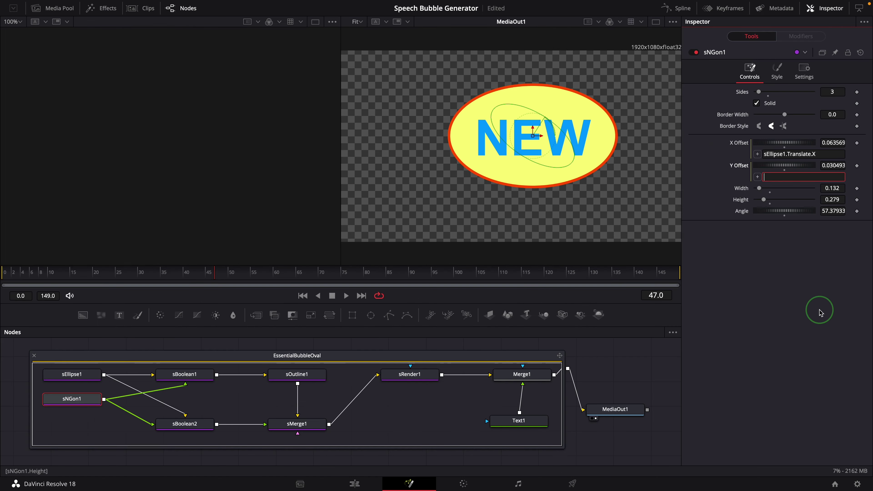
key(Return)
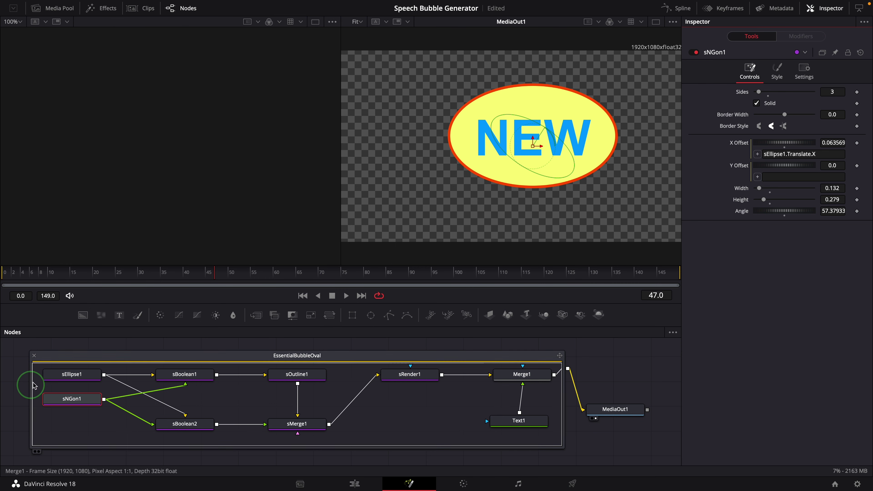
ctrl+click(60, 377)
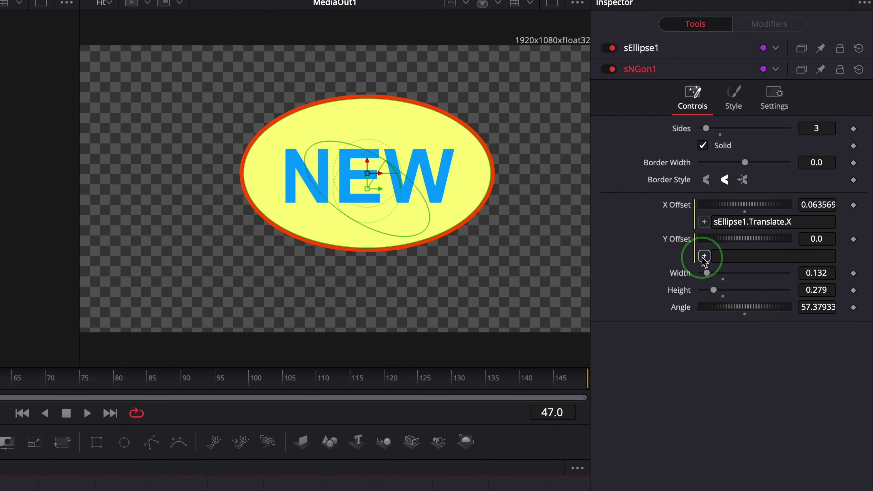
drag(704, 258, 725, 185)
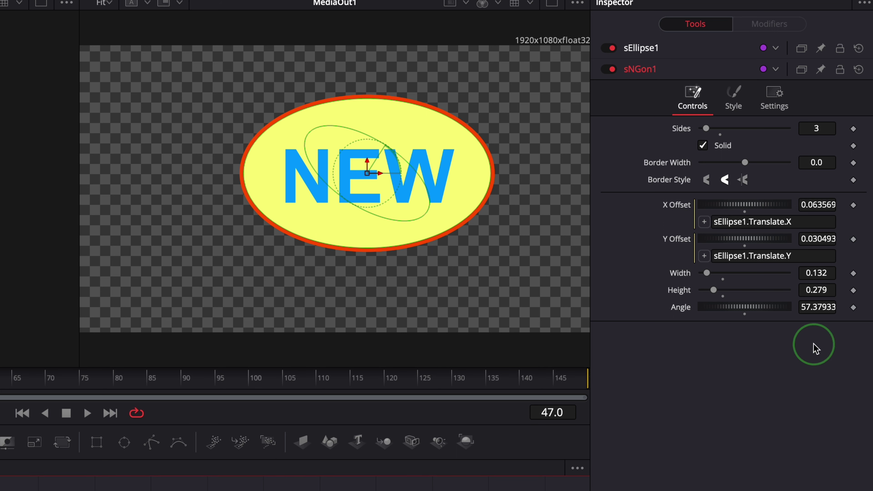
Step: Set sNGon1's height to about 0.898 and preview its shape in the empty viewer through a new sRender node
drag(714, 290, 740, 306)
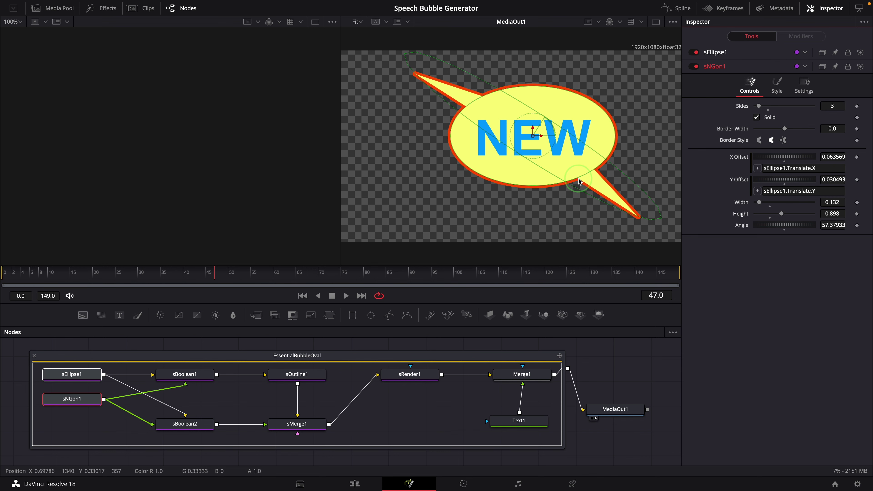
mouse_move(261, 439)
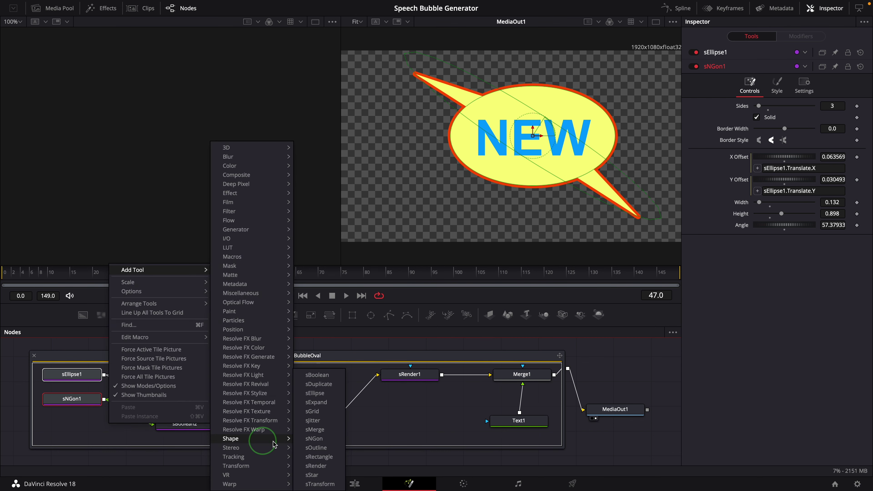
click(328, 466)
mouse_move(115, 423)
mouse_down()
mouse_move(100, 429)
mouse_move(109, 432)
mouse_up()
drag(104, 399, 210, 176)
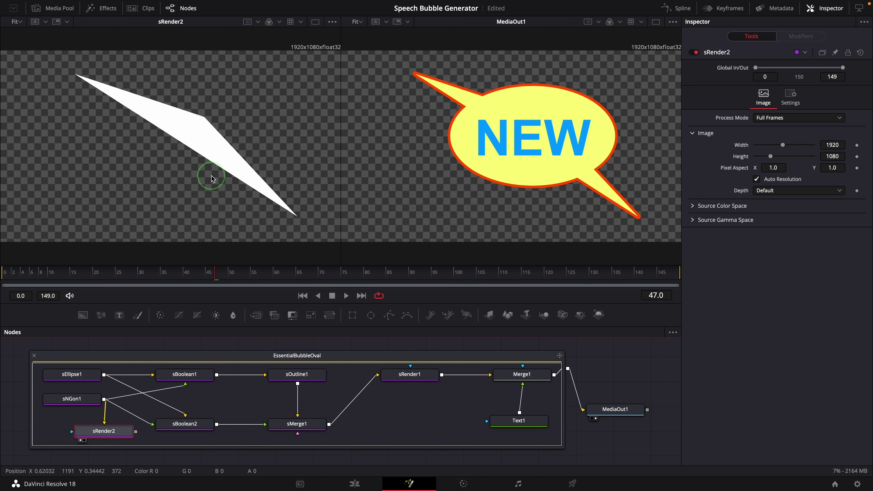
Step: Turn sNGon1 into an upright diamond with 4 sides, width 0.189, height 0.472 and angle 0
click(71, 399)
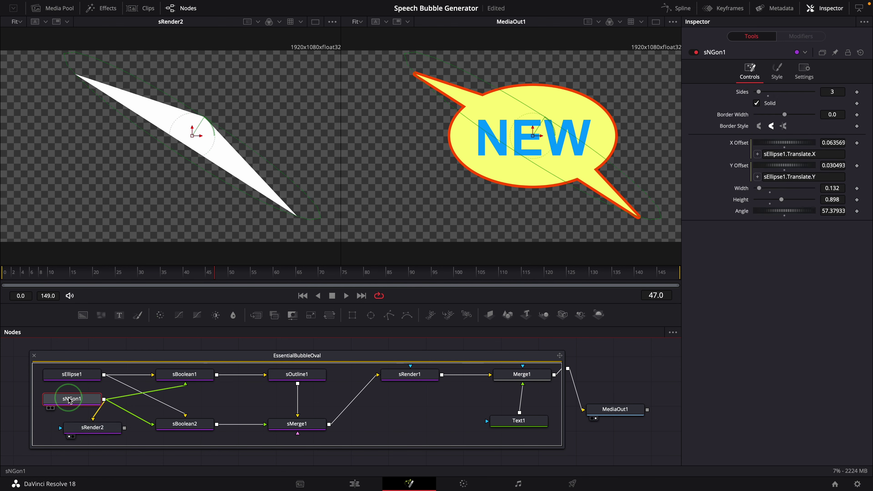
double_click(830, 93)
text(4)
key(Return)
double_click(686, 304)
drag(711, 261, 728, 285)
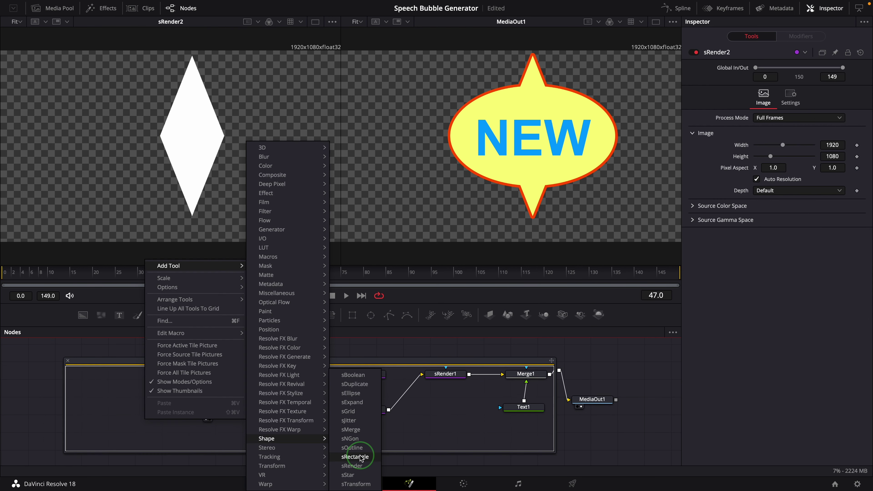
Step: Add an sRectangle node and an sBoolean node in the free space beside sNGon1 and sRender2
click(359, 457)
drag(152, 424, 132, 423)
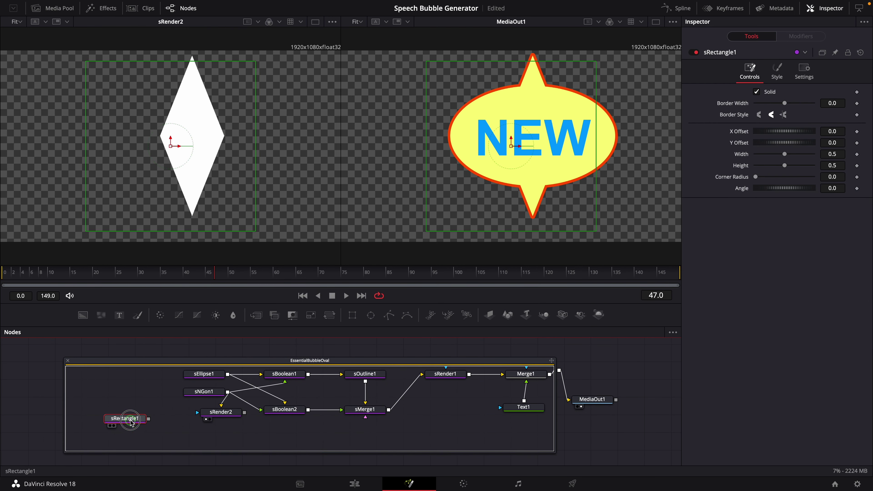
right_click(146, 426)
click(372, 377)
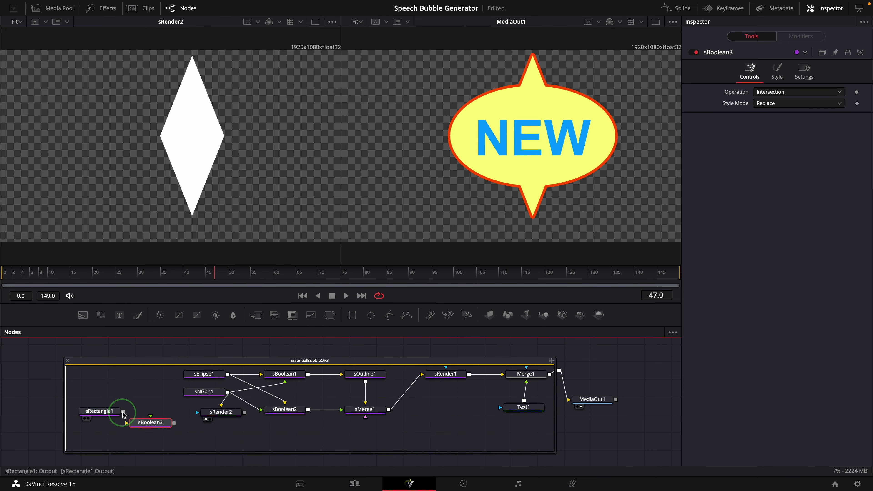
Step: Feed sRectangle1 and sNGon1 into sBoolean3 and connect its output to sRender2
drag(124, 416, 148, 423)
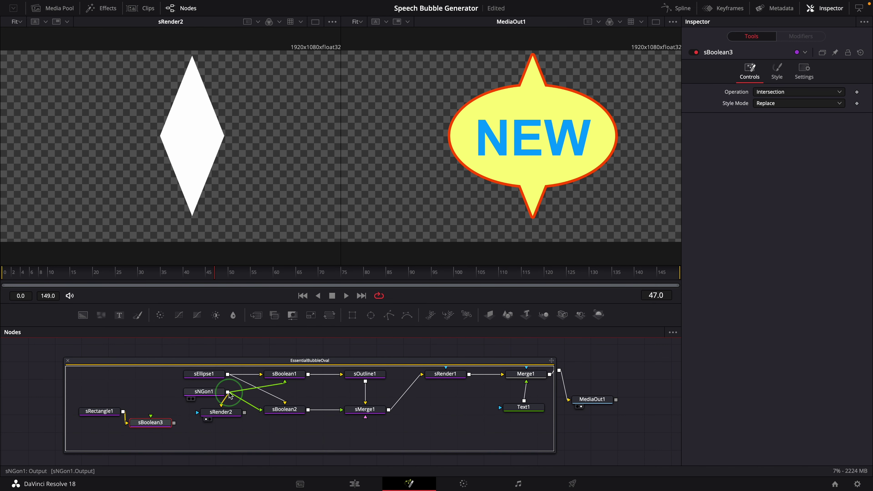
drag(228, 392, 152, 423)
drag(234, 413, 240, 434)
drag(151, 430, 232, 427)
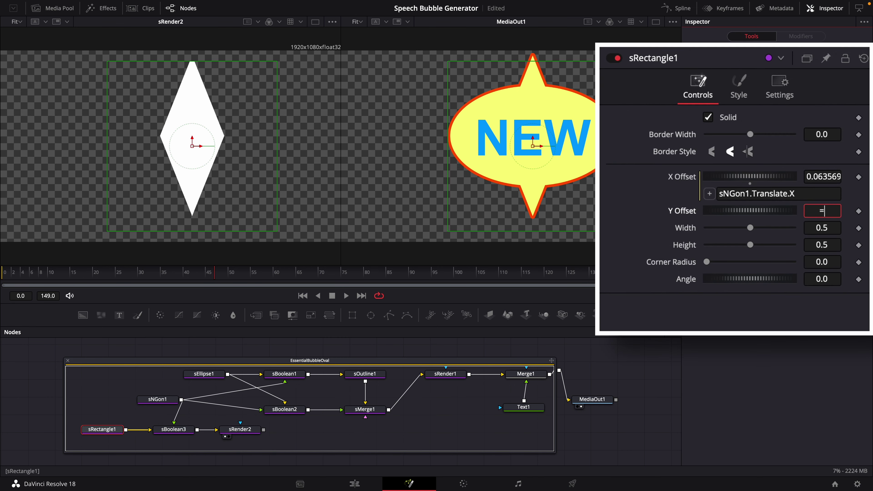
Step: Link sRectangle1's Y Offset to the diamond with the expression sNGon1.Translate.Y
drag(709, 228, 690, 216)
click(763, 228)
key(Home)
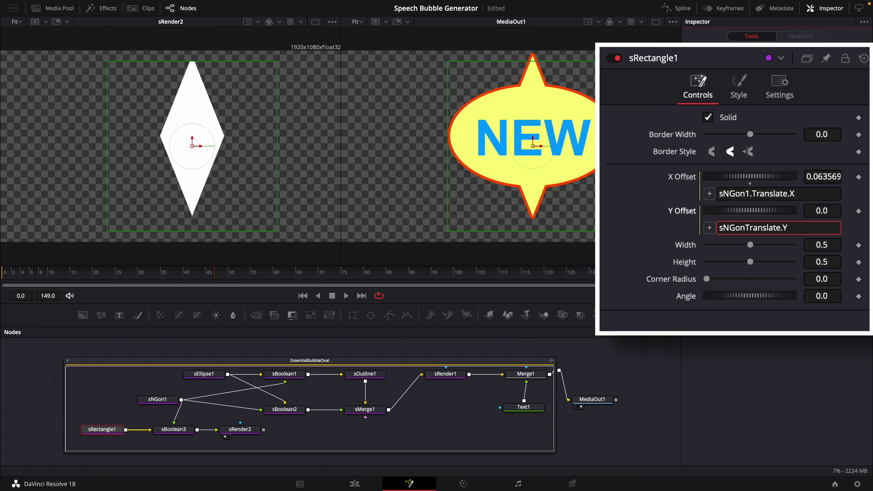
key(Tab)
Step: Link sRectangle1's Width and Height to the diamond's size with the expressions sNGon1.Width and sNGon1.Height
text(=)
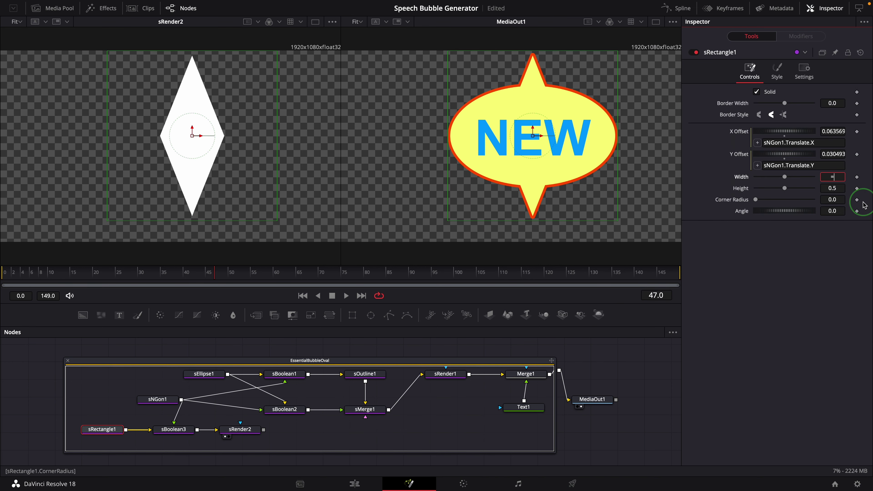
key(Return)
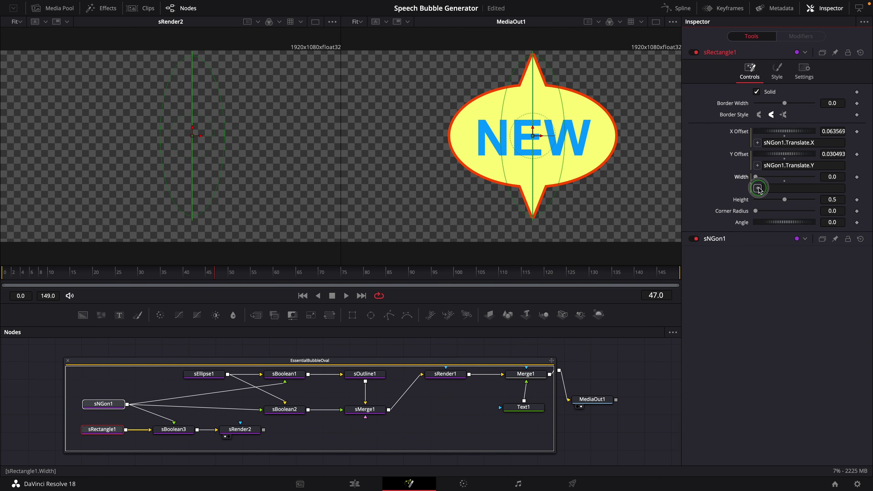
drag(758, 188, 832, 344)
double_click(832, 200)
text(=)
key(Tab)
drag(758, 211, 776, 395)
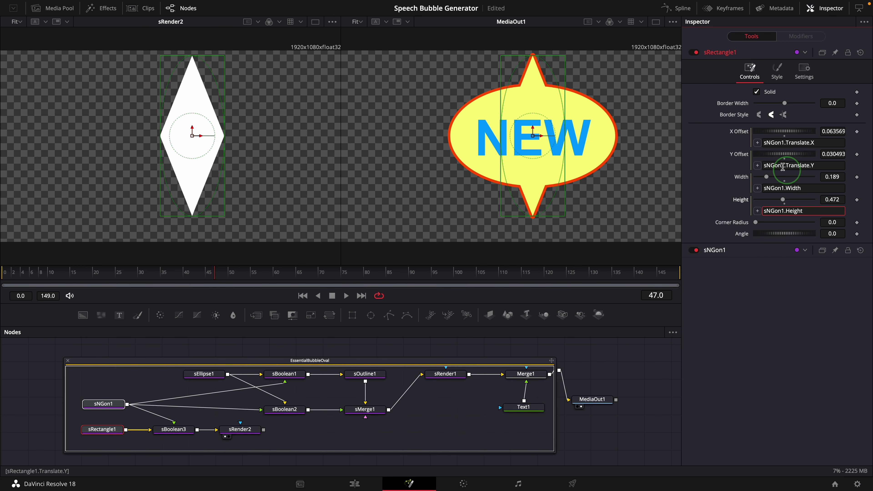
Step: Extend sRectangle1's Y Offset expression to sNGon1.Translate.Y-Height/2
click(820, 167)
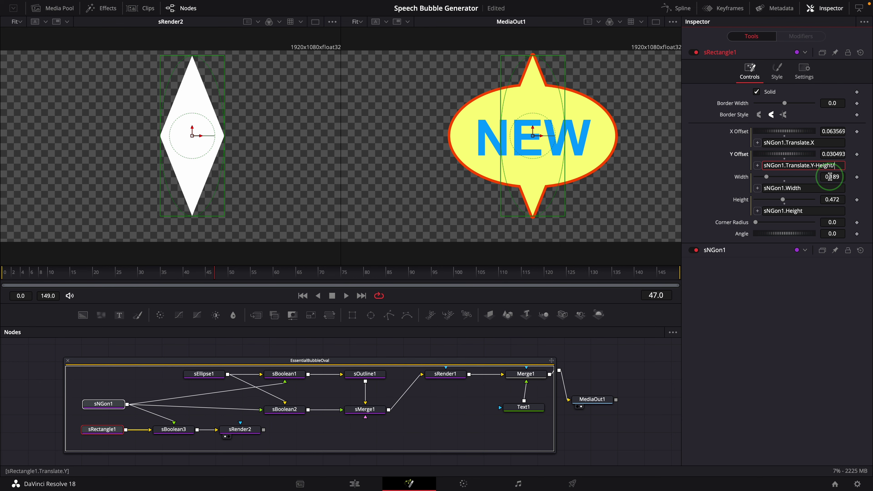
click(831, 177)
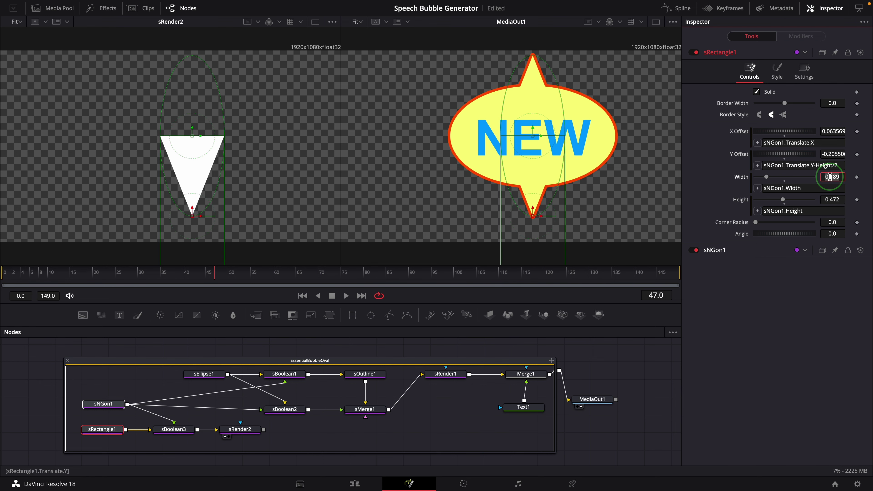
Step: Insert an sTransform node between sBoolean3 and sRender2 and link its X Pivot to sNGon1.Translate.X
click(312, 155)
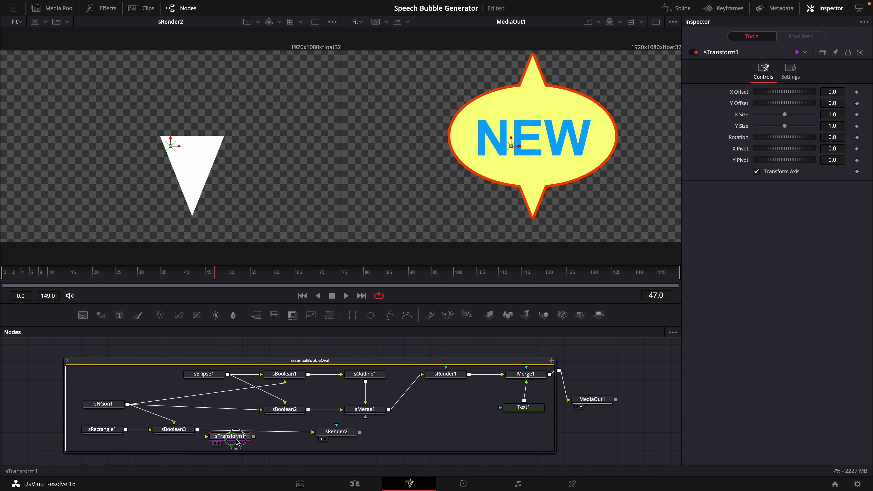
drag(231, 440, 252, 433)
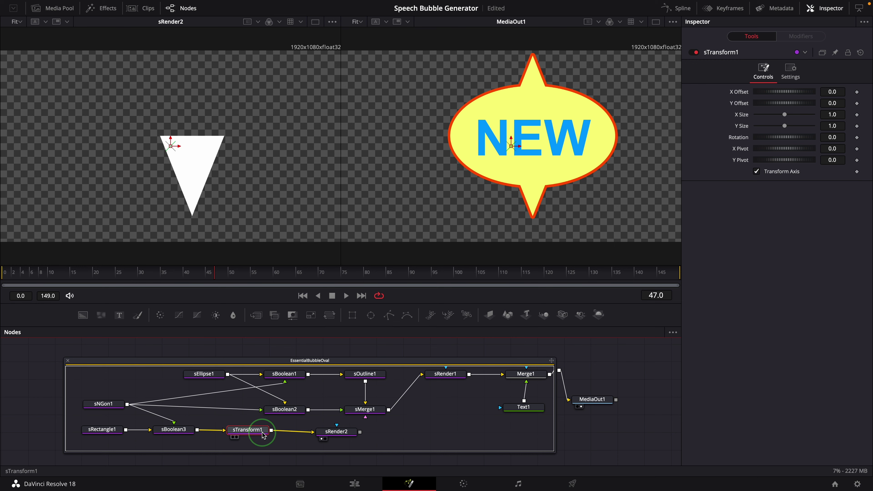
double_click(833, 149)
text(=)
key(Tab)
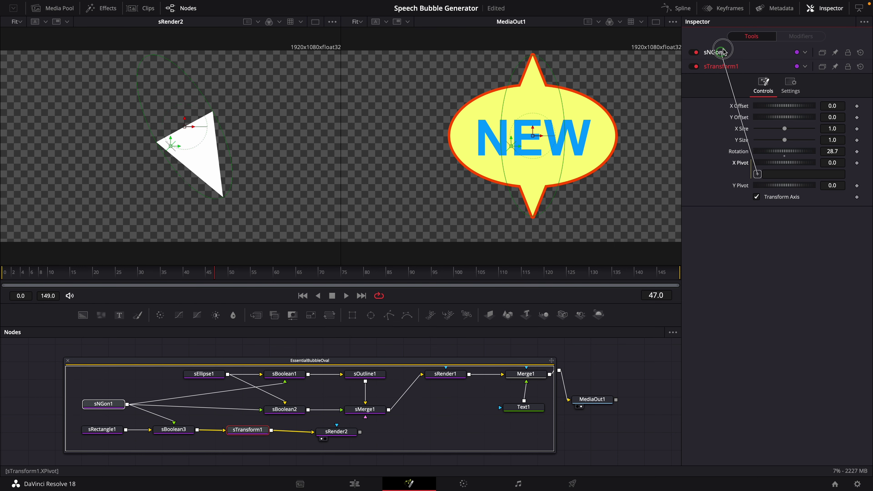
drag(724, 49, 837, 142)
Step: Link sTransform1's Y Pivot to the diamond with the expression sNGon1.Translate.Y
click(836, 186)
key(=)
click(723, 52)
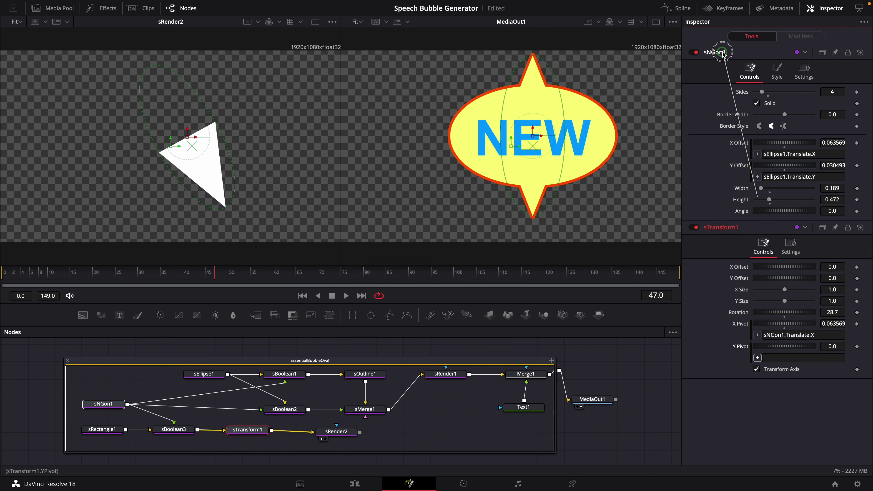
drag(723, 52, 832, 166)
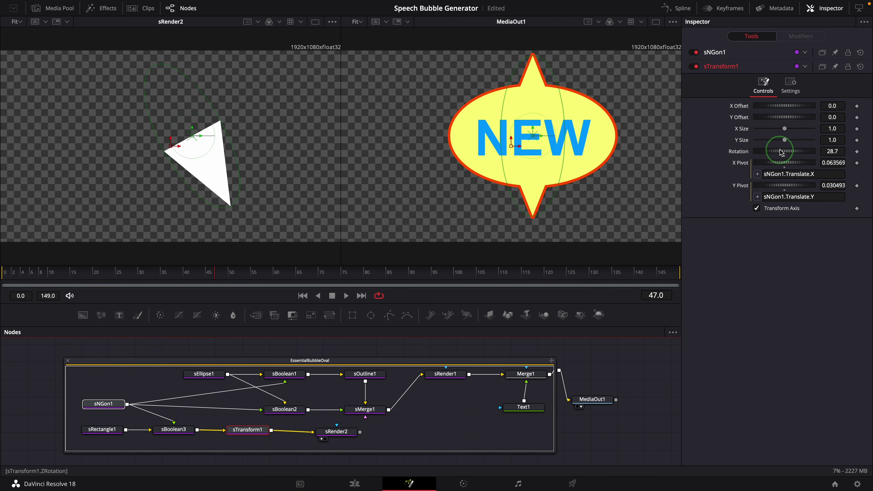
Step: Set sTransform1's Rotation to about 36.5 and its X Size to about 0.63
mouse_move(780, 150)
mouse_down()
mouse_move(787, 153)
mouse_move(763, 153)
mouse_move(785, 159)
mouse_up()
click(785, 155)
drag(785, 129, 787, 152)
click(807, 304)
Step: Replace sNGon1 with sTransform1 as the input of sBoolean1 and sBoolean2, and place sTransform1 above sBoolean3
click(276, 388)
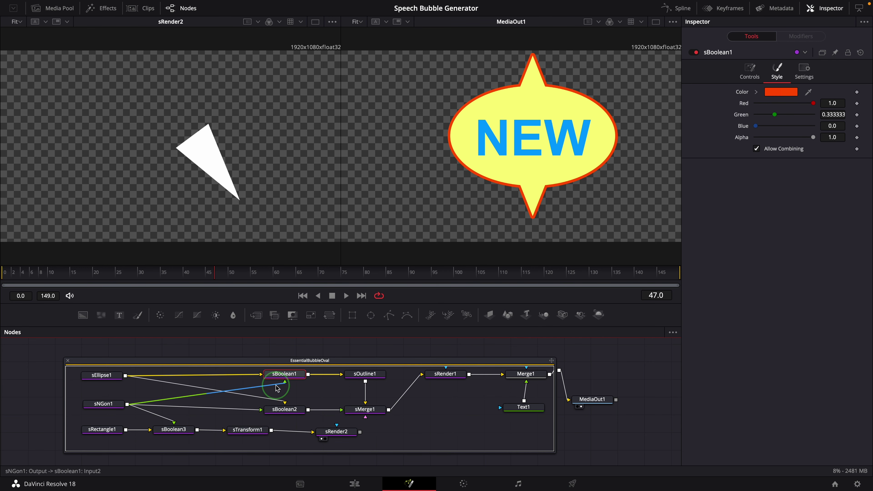
click(276, 385)
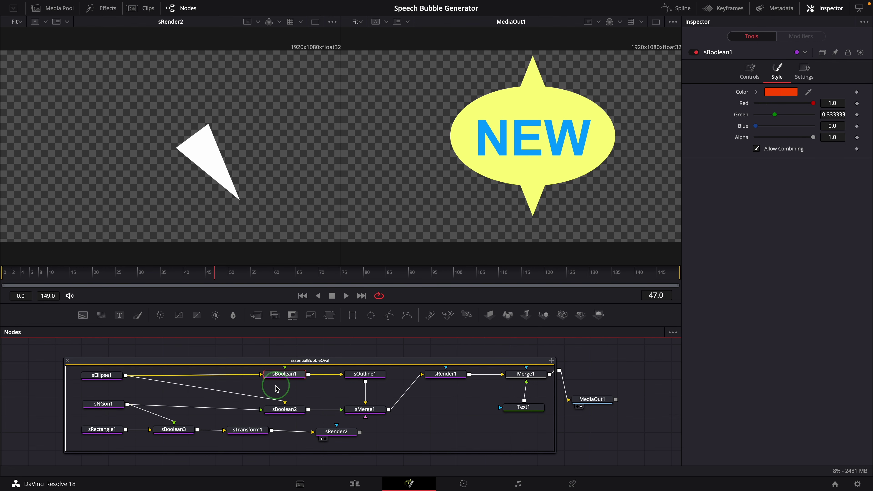
click(250, 410)
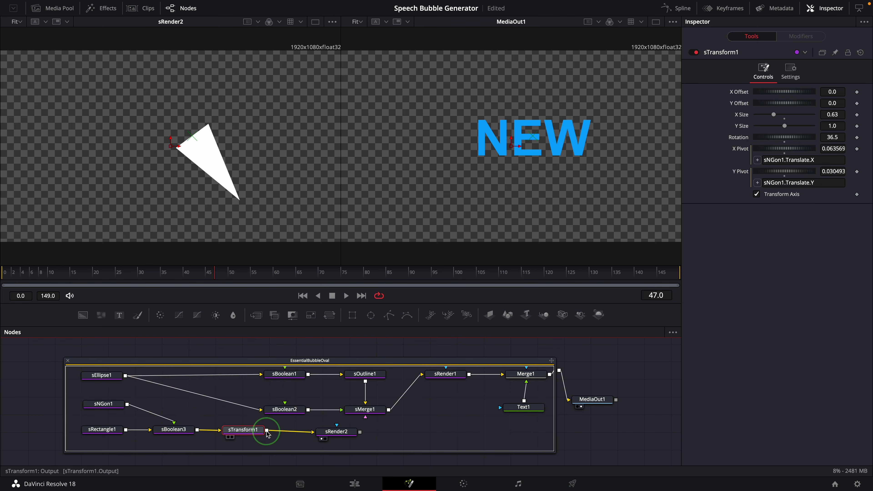
drag(267, 432, 286, 377)
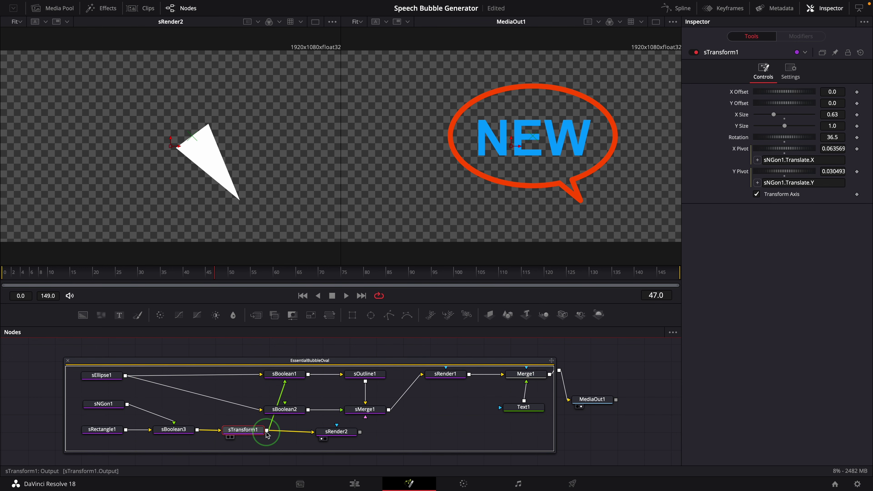
drag(268, 430, 287, 413)
click(244, 432)
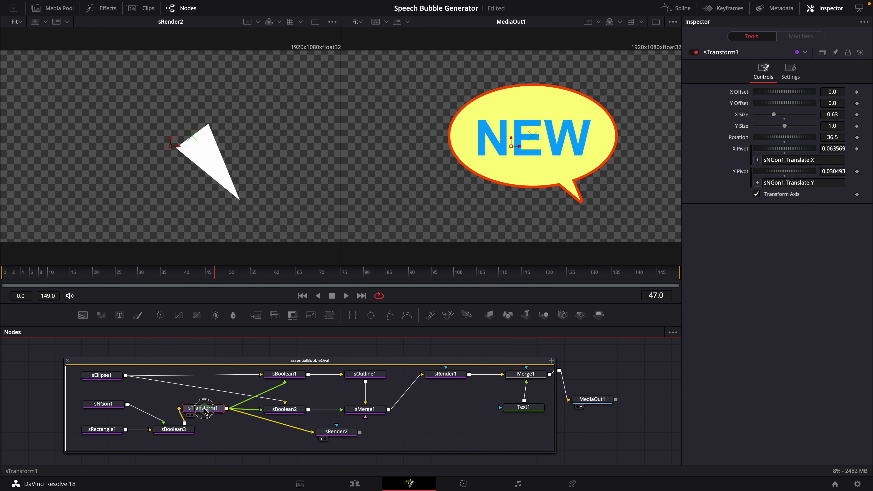
drag(204, 410, 195, 408)
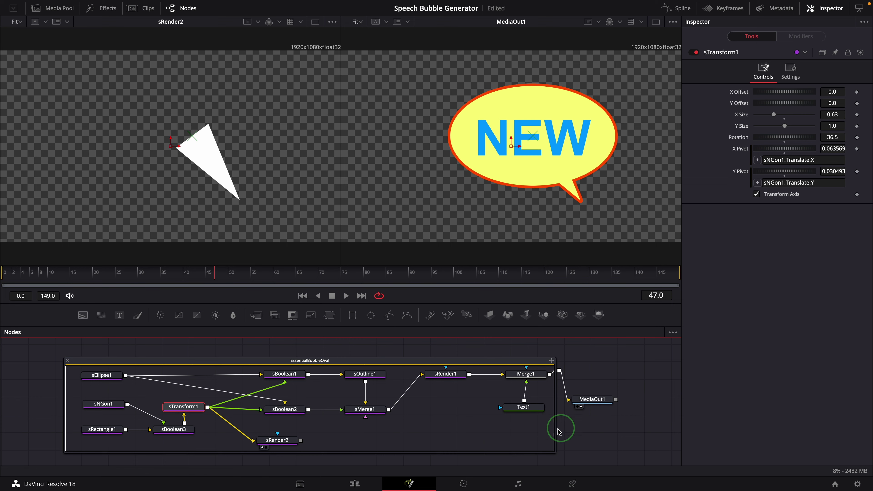
Step: Move Text1 slightly up and to the left in the viewer to test whether the whole bubble follows
click(523, 407)
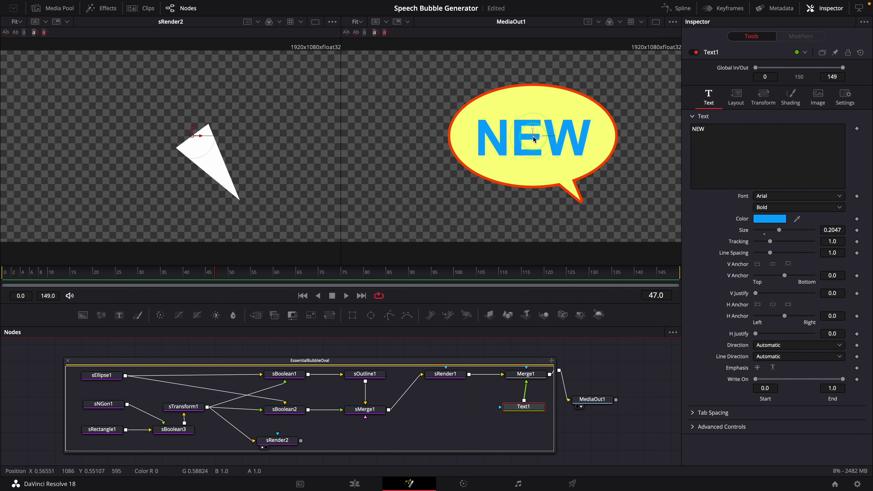
drag(534, 139, 517, 133)
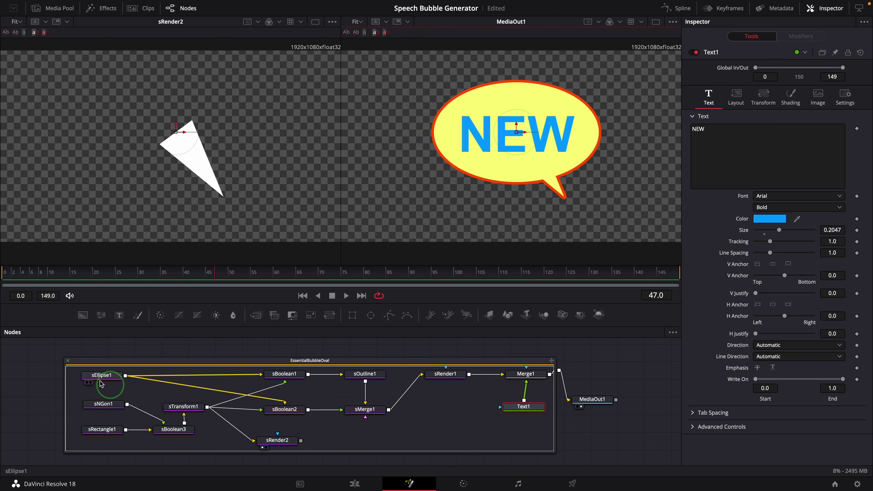
Step: Resize sEllipse1 to about 0.44 wide and 0.236 high and rotate it to about -4.27 degrees
click(93, 381)
mouse_move(597, 148)
mouse_down()
mouse_move(579, 133)
mouse_move(594, 137)
mouse_up()
drag(764, 176, 761, 176)
drag(599, 132, 591, 132)
mouse_move(537, 127)
mouse_down()
mouse_move(528, 134)
mouse_move(532, 119)
mouse_move(536, 133)
mouse_up()
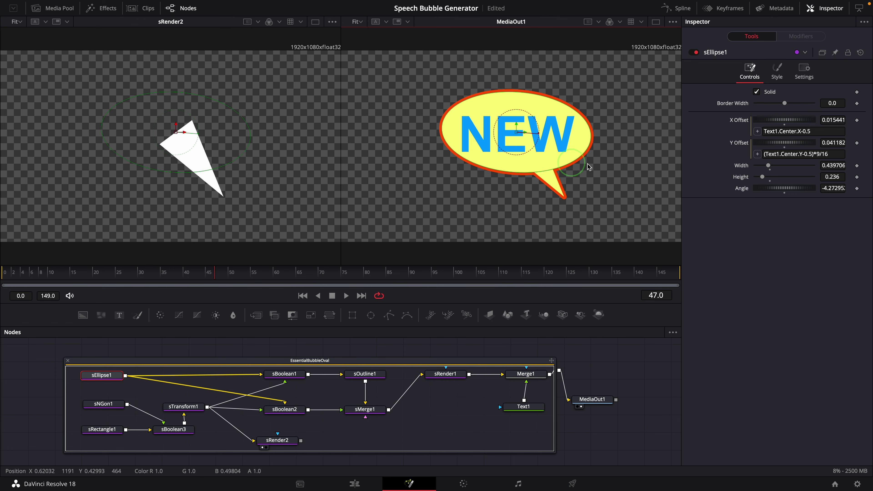
Step: Link Text1's Z rotation to sEllipse1's Angle with the expression sEllipse1.Angle, and level sEllipse1 to 0 degrees
click(524, 411)
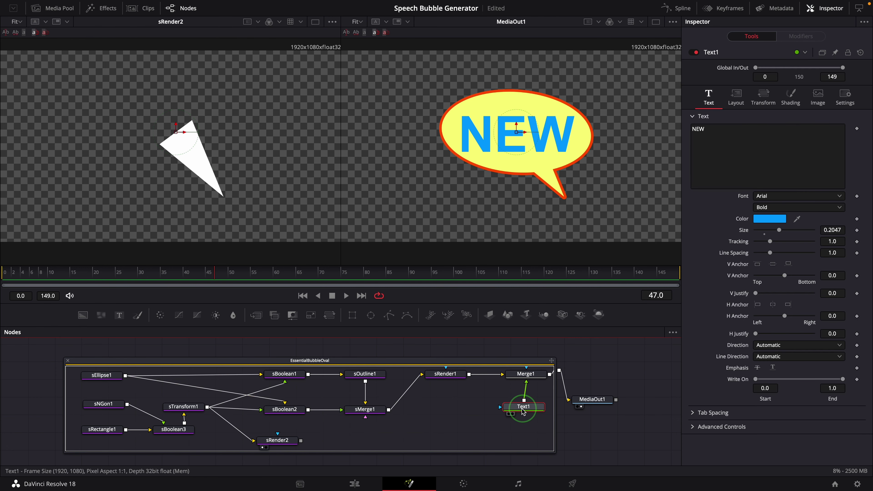
click(736, 97)
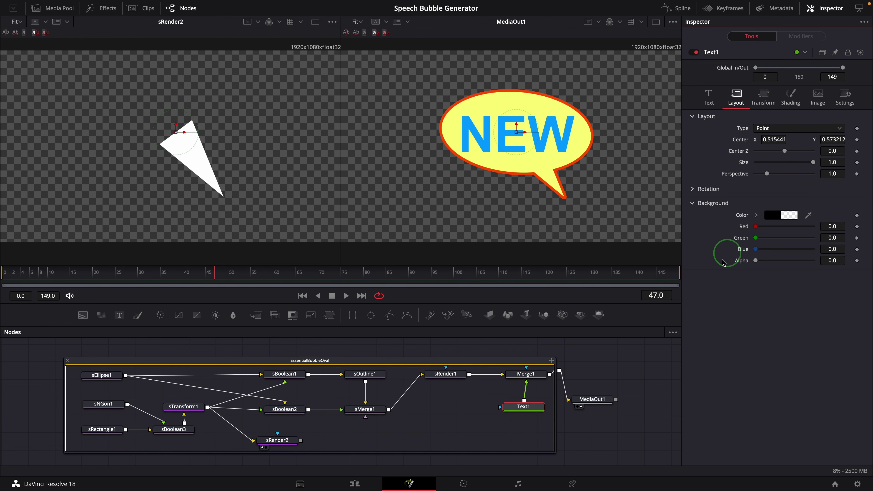
click(690, 193)
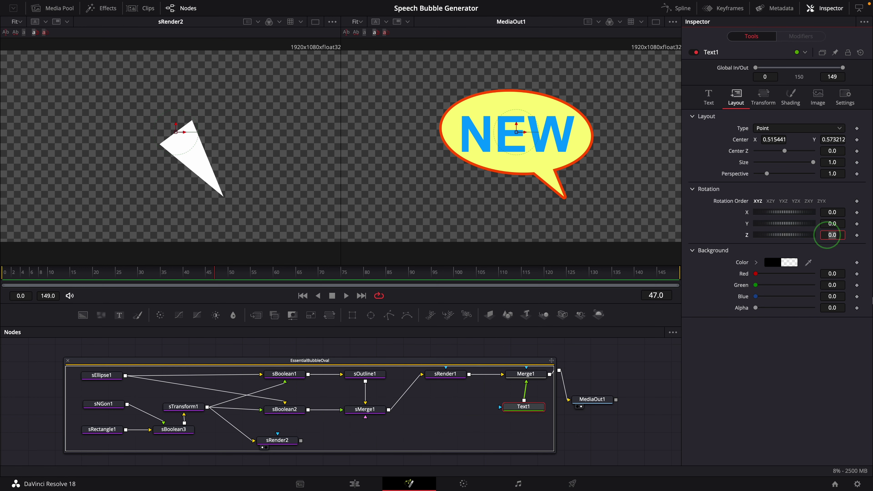
text(=)
key(Return)
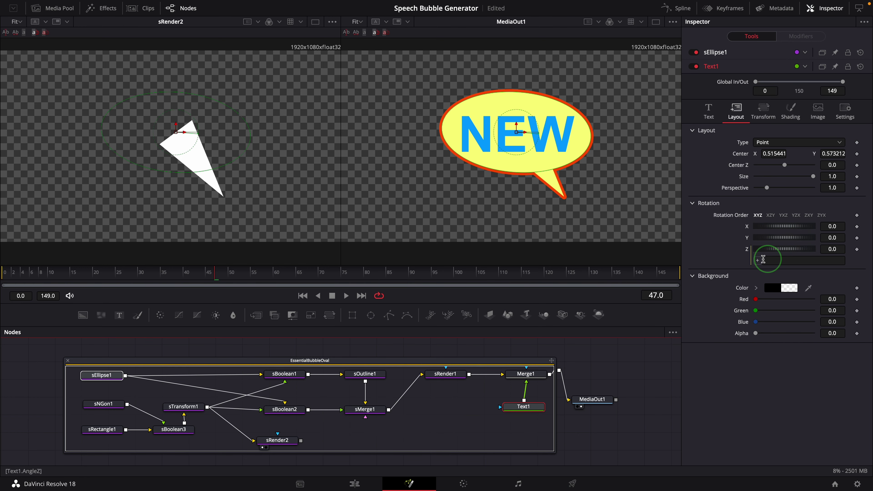
drag(758, 261, 835, 185)
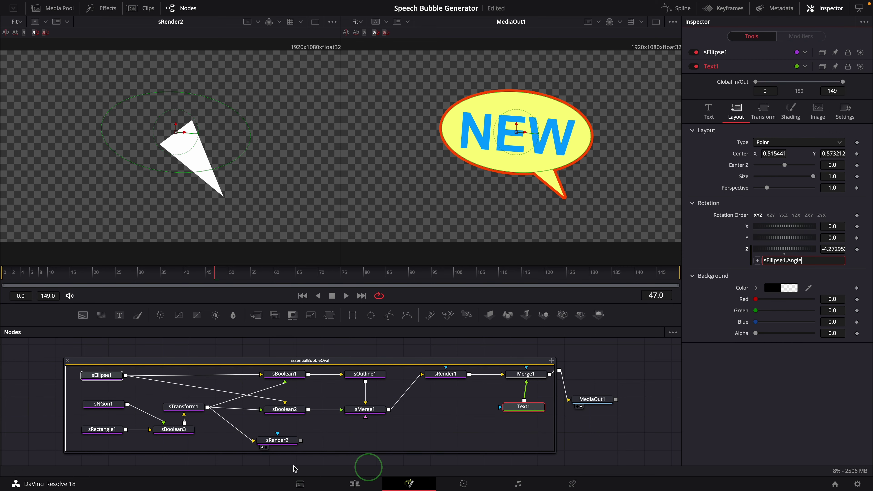
click(101, 375)
drag(774, 193, 772, 190)
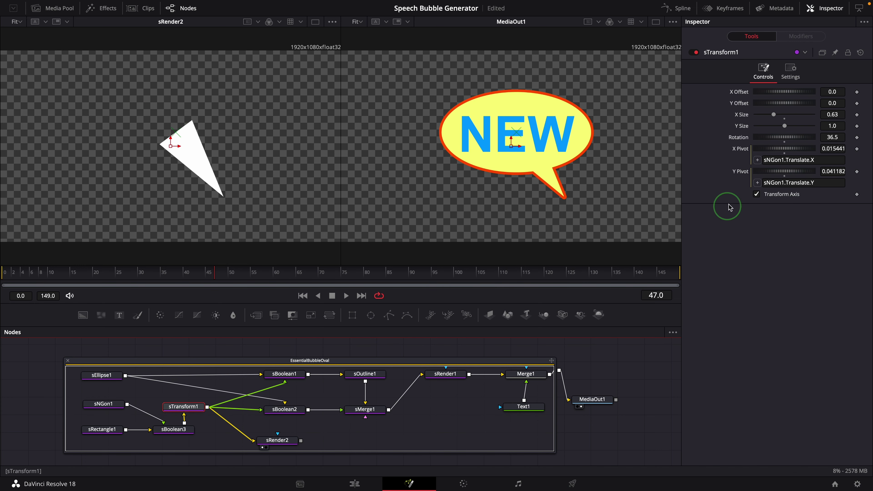
Step: Set sTransform1's X Size to 0.69, Y Size to 1.06 and Rotation to 31.3, and delete the sRender2 node
drag(773, 141, 795, 128)
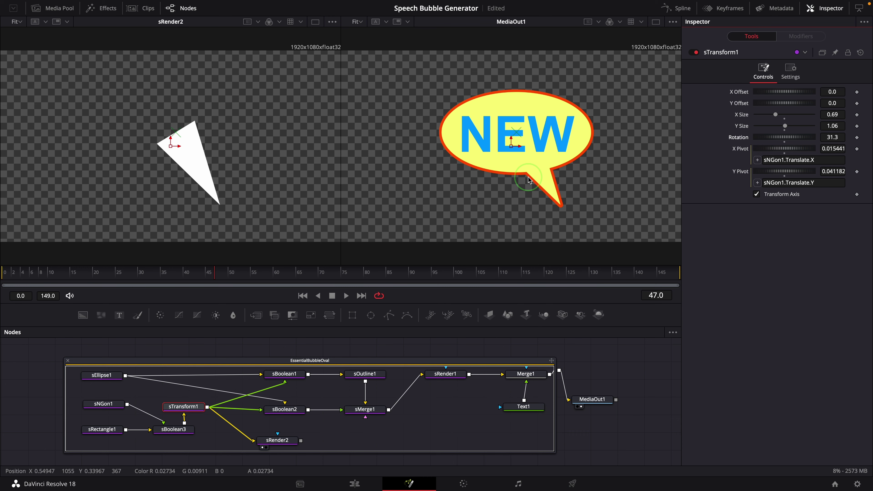
drag(286, 446, 280, 438)
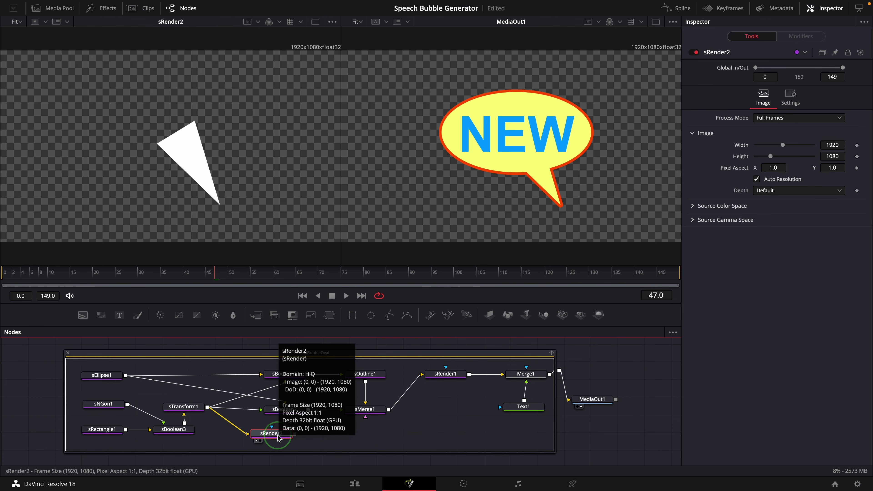
key(Delete)
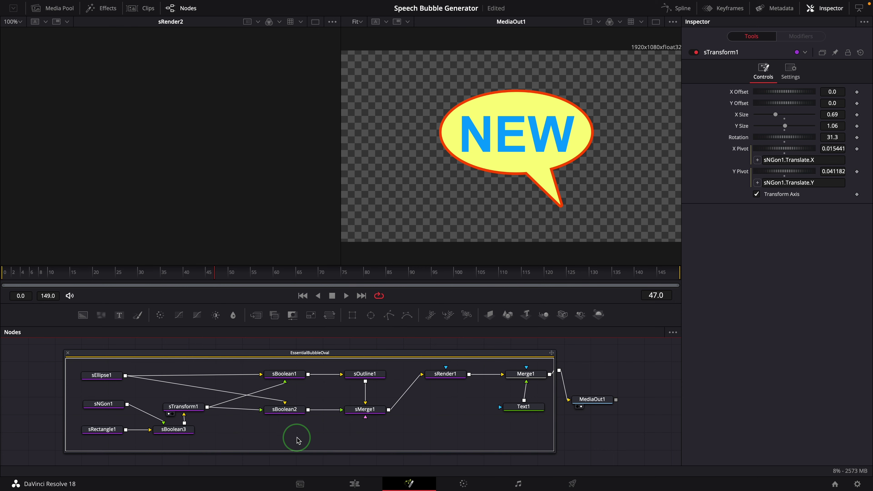
Step: Create a macro from all the nodes of the EssentialBubbleOval group and name it Speech Bubble Tutorial
drag(528, 440, 73, 367)
right_click(526, 409)
mouse_move(571, 257)
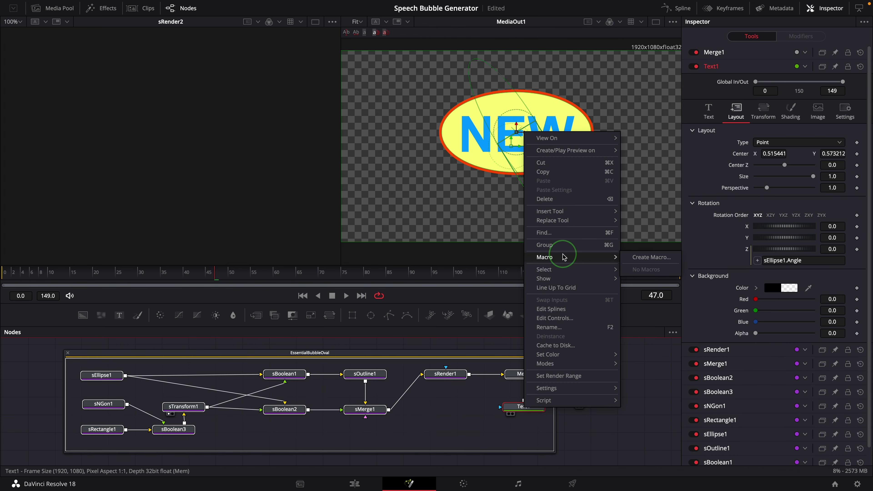
click(641, 257)
click(475, 37)
double_click(476, 37)
text(Speech Bubble Tutorial)
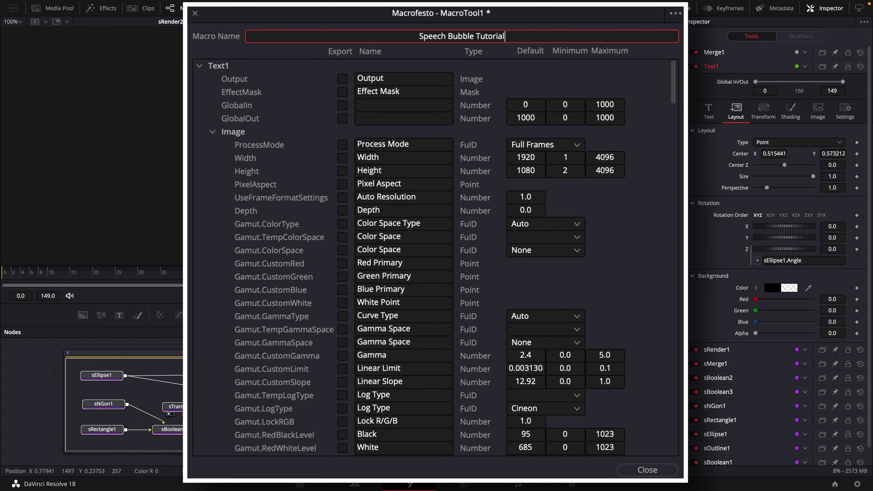
Step: Export Text1's Styled Text, Font, Style, Color with its Green, Blue and Alpha channels, Size and Tracking in the macro
click(212, 132)
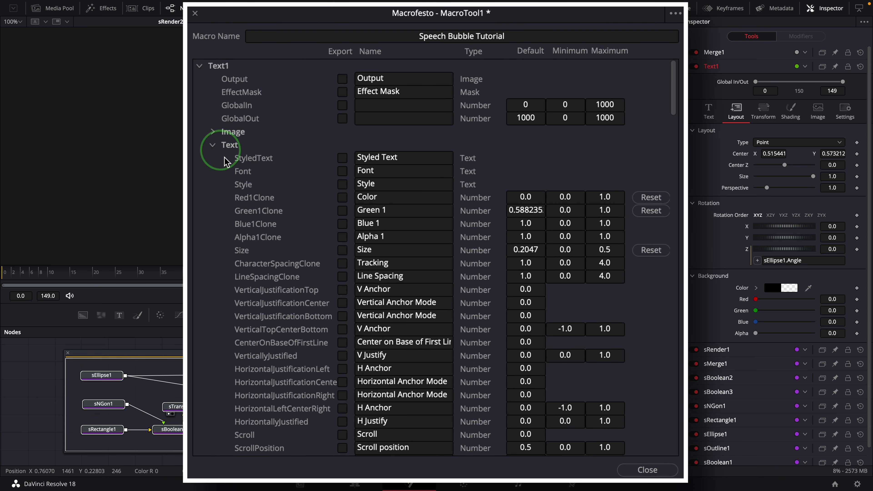
click(345, 158)
click(343, 171)
click(342, 184)
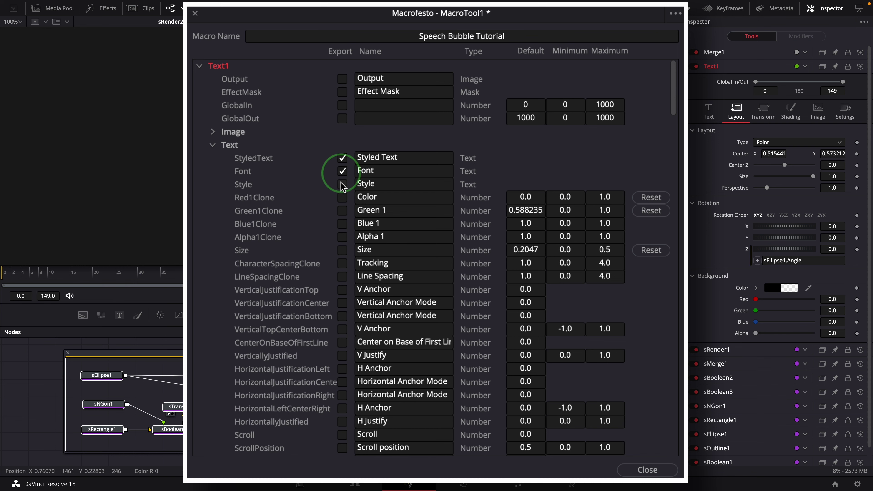
click(343, 198)
click(342, 211)
click(342, 224)
click(343, 237)
click(343, 250)
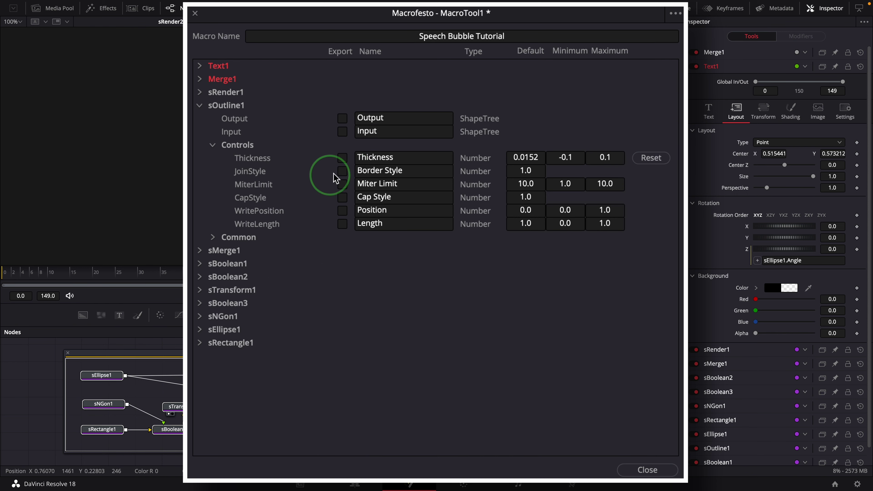
Step: Export sOutline1's Thickness, Border Style, Miter Limit and Cap Style controls in the macro
click(343, 157)
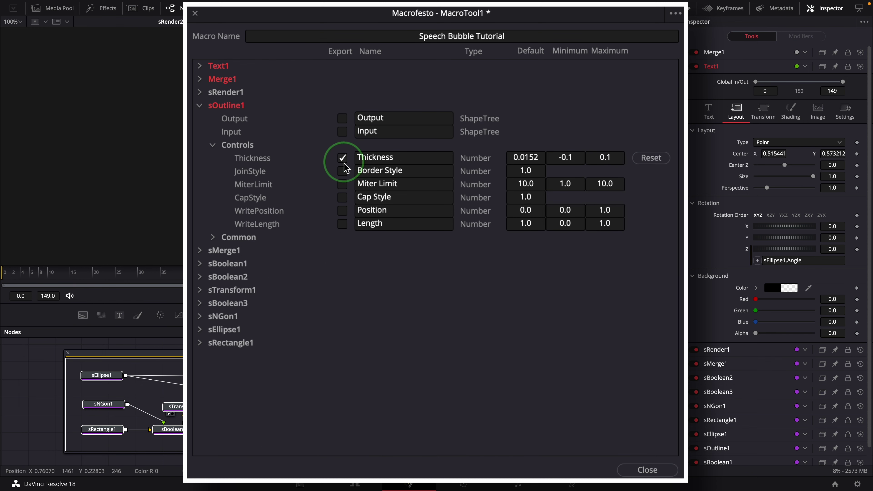
click(342, 171)
click(343, 184)
click(343, 197)
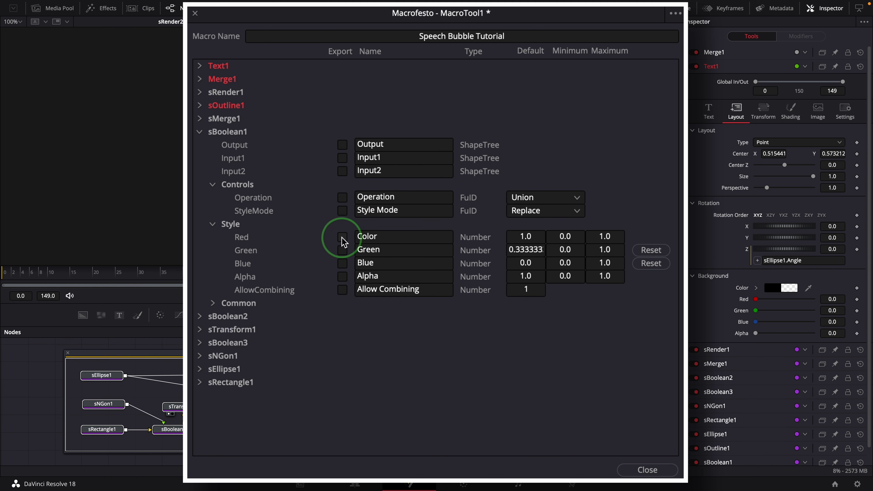
Step: Export sBoolean1's red, green, blue and alpha style values, and rename its Color control to Outline Color
click(343, 237)
click(342, 250)
click(343, 264)
click(343, 276)
click(498, 258)
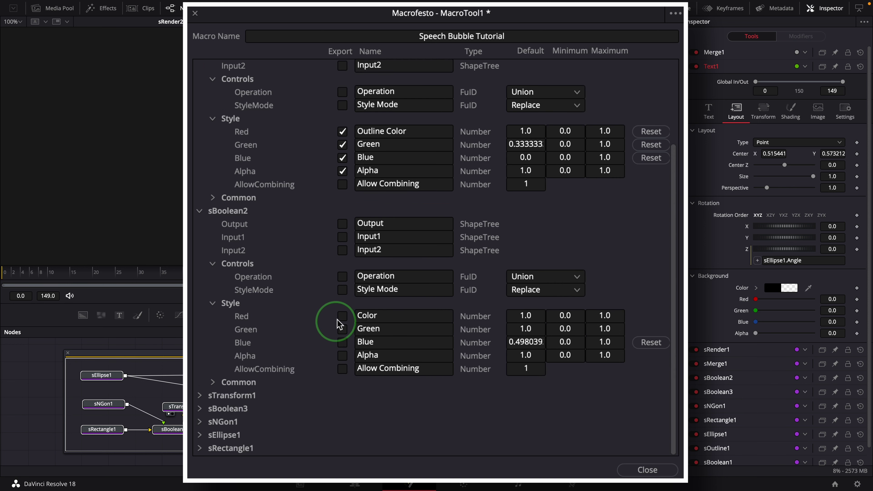
Step: Export sBoolean2's red, green, blue and alpha style values, and rename its Color control to Background Color
click(343, 316)
click(342, 330)
click(343, 356)
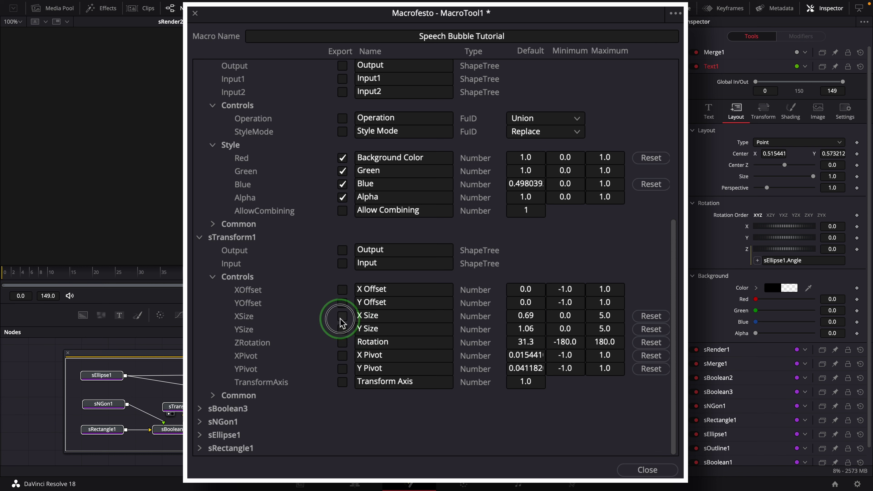
Step: Export sTransform1's X Size, Y Size and Rotation, renamed Pointer Width, Pointer Length and Pointer Angle
click(342, 318)
click(343, 329)
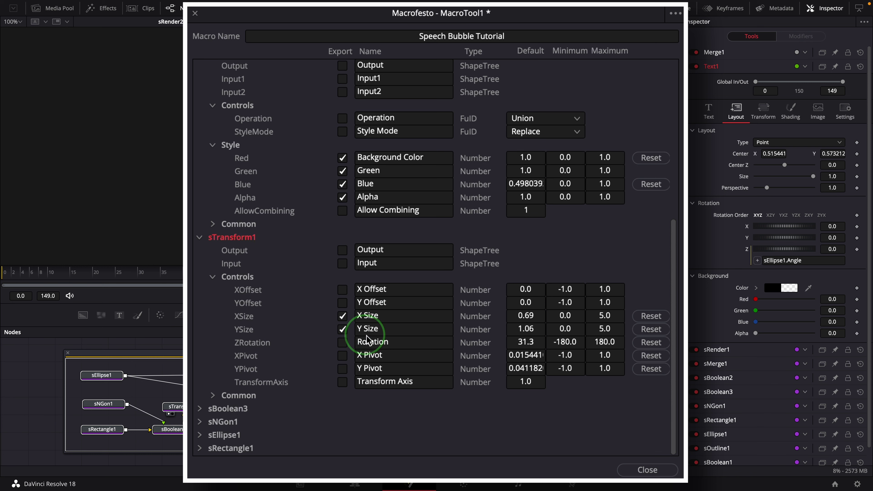
click(343, 343)
click(382, 315)
text(Pointer Width)
key(Tab)
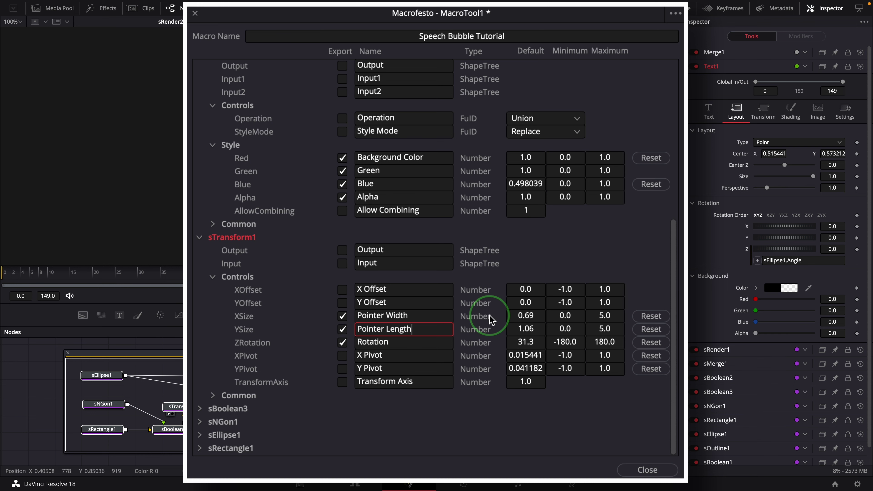
double_click(398, 343)
text(Pointer Angle)
scroll(386, 292, down, 6)
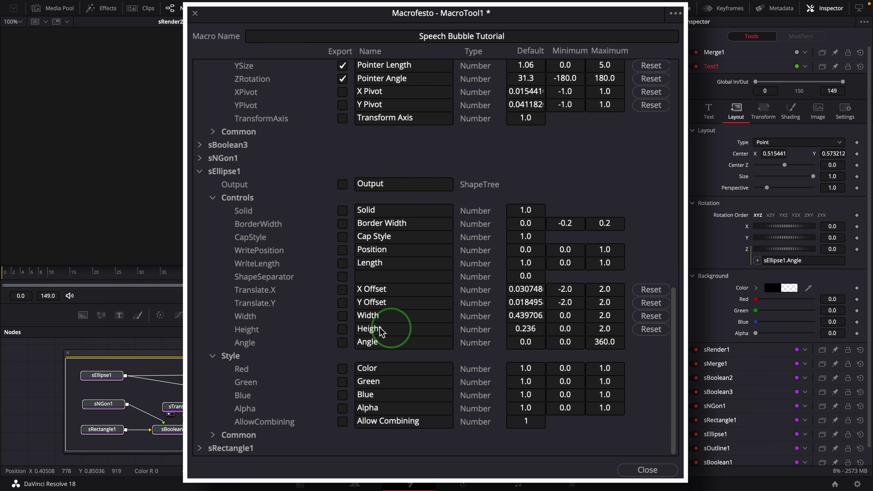
Step: Export sEllipse1's Width, Height and Angle controls in the macro
click(343, 319)
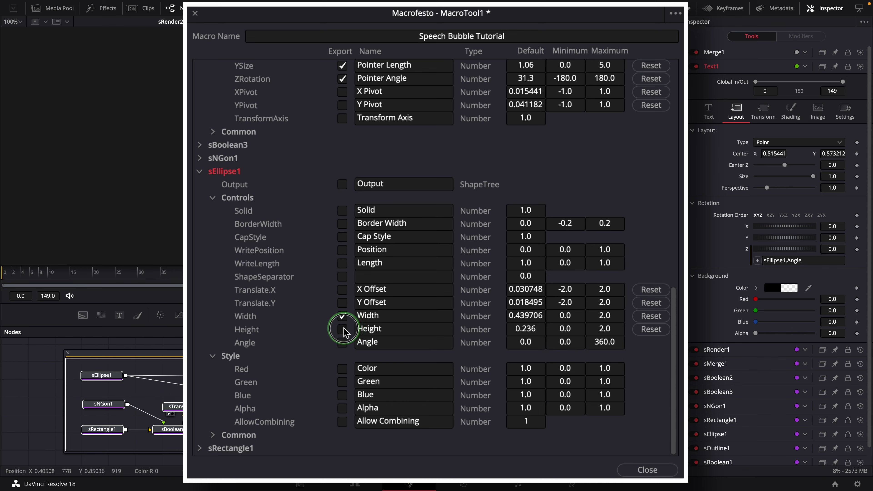
click(343, 329)
click(342, 342)
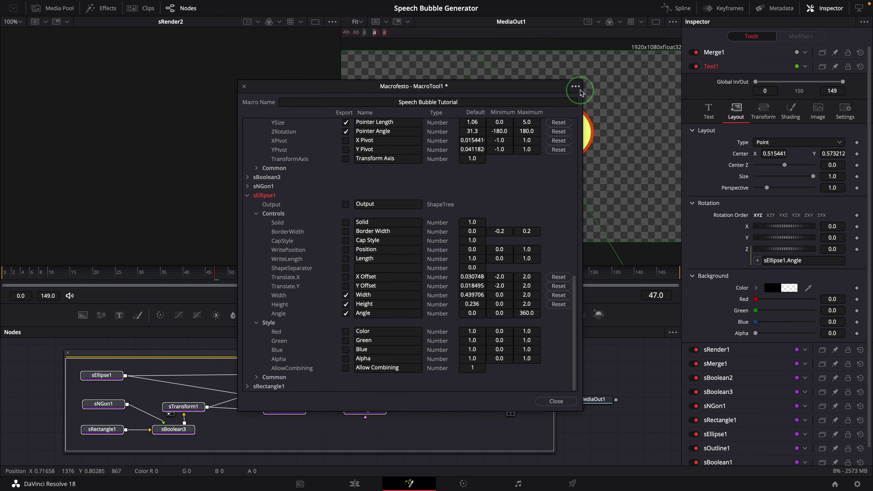
Step: Save the macro as a group in the Templates/Edit/Generators/Essential Generators folder and close the macro editor
click(580, 91)
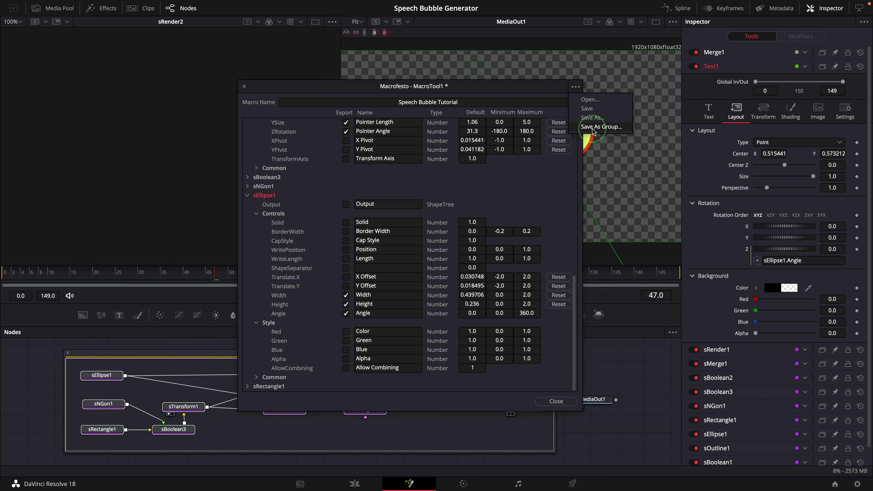
click(593, 128)
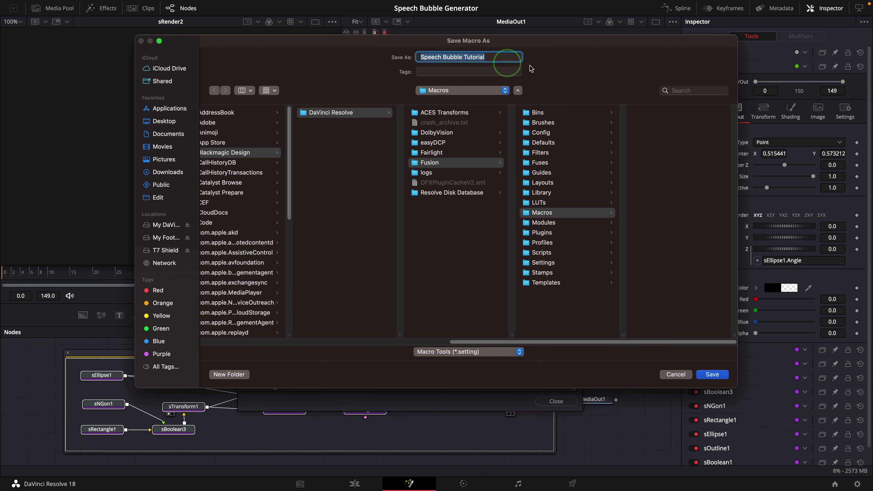
click(556, 284)
click(650, 113)
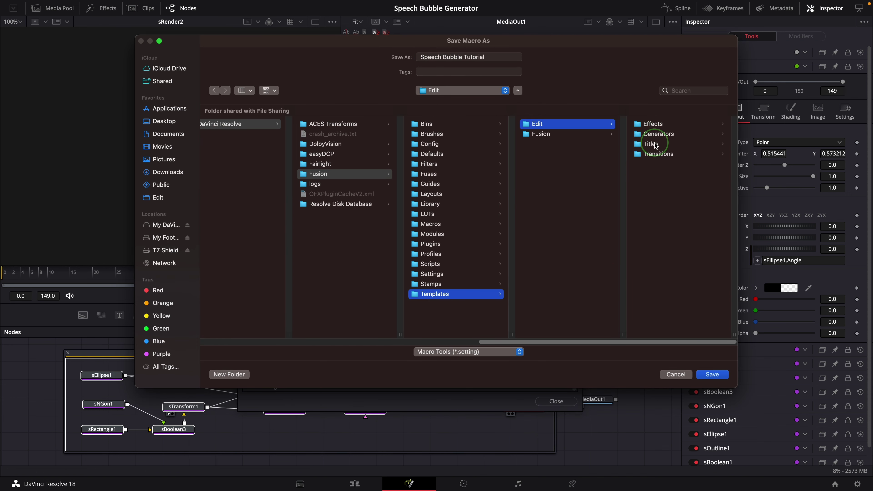
click(654, 134)
click(656, 125)
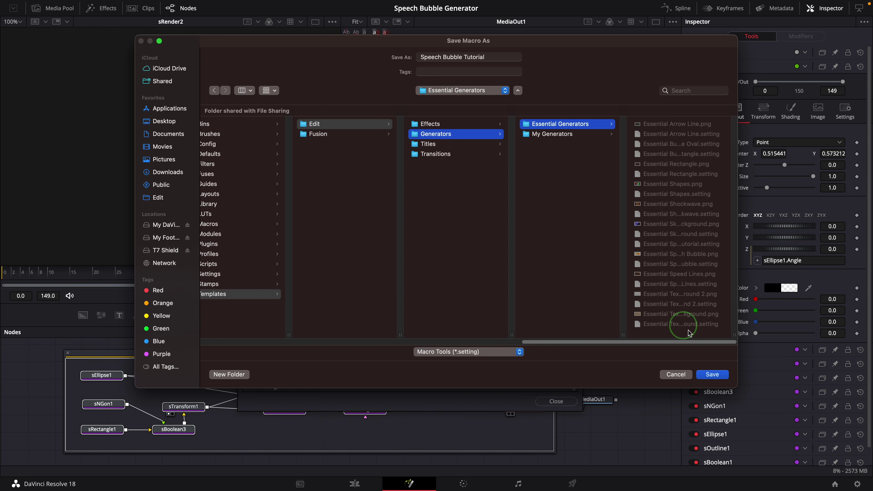
click(712, 375)
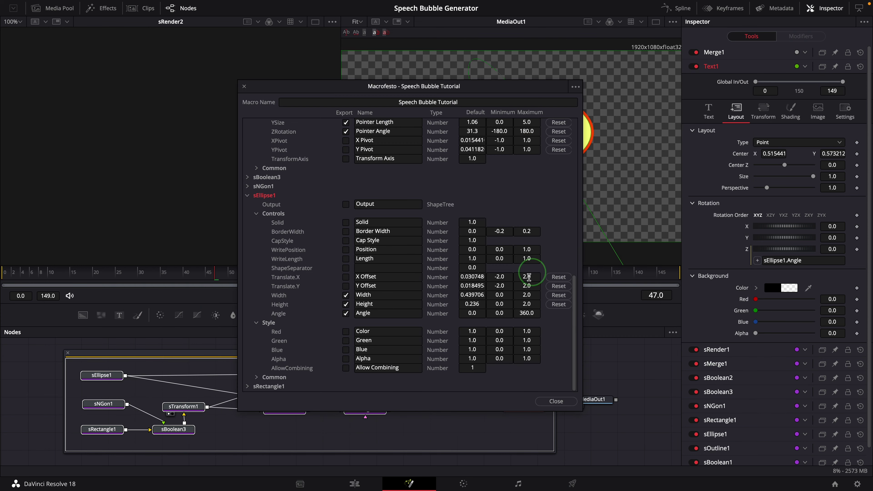
click(557, 402)
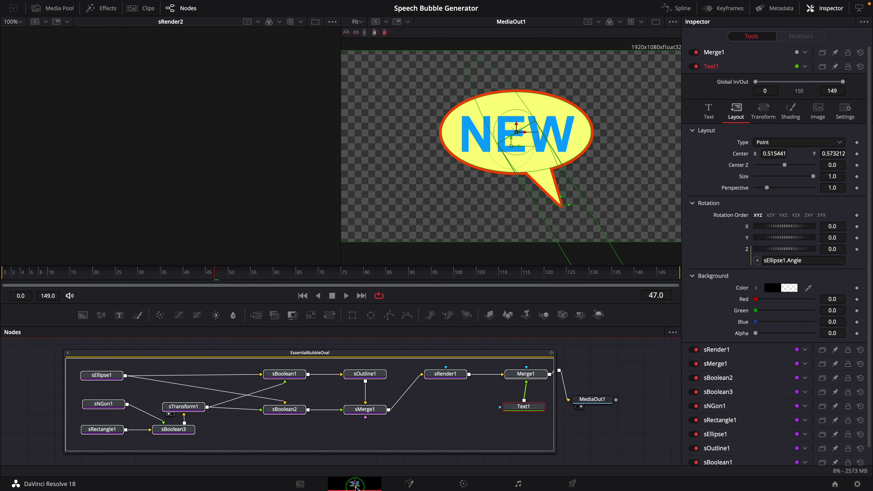
Step: On the Edit page, place the Speech Bubble Tutorial generator on Video 1 beyond the first clip and show its generator controls
click(355, 485)
click(37, 97)
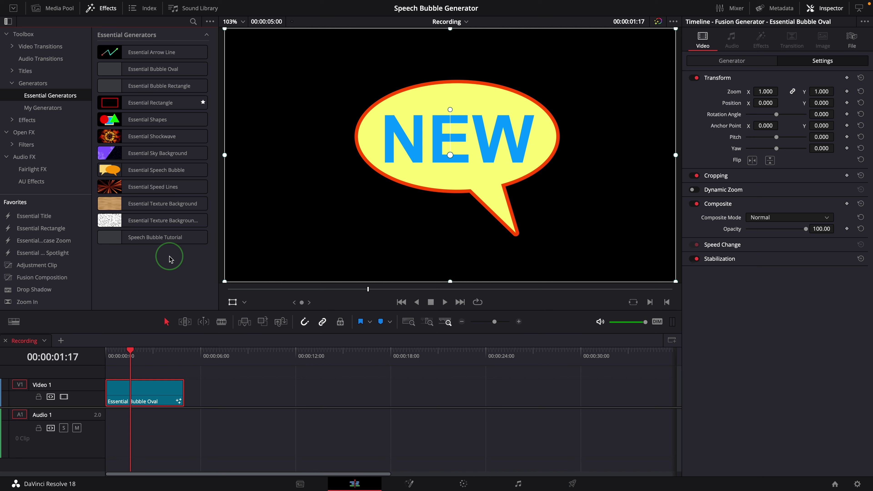
drag(121, 244, 231, 354)
click(256, 397)
click(736, 62)
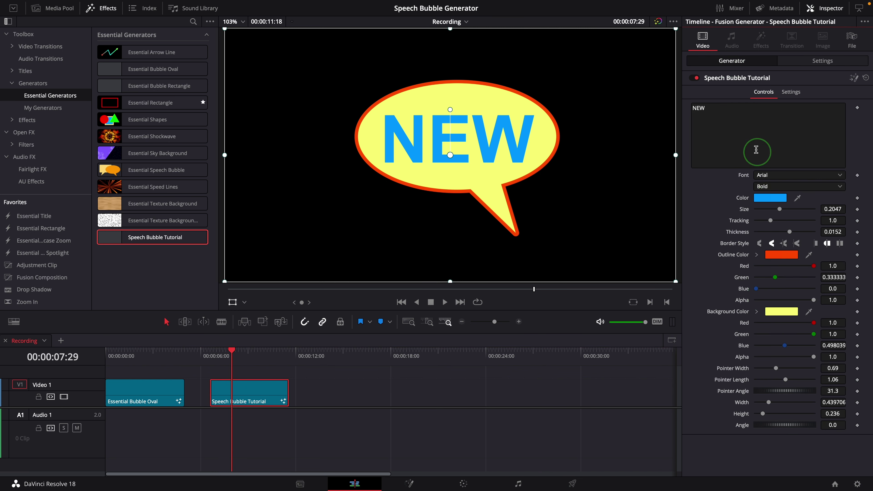
Step: Change the bubble text to "Hi", set its Size to 0.2087 and give the outline a mitered border style
click(710, 111)
key(ctrl+a)
key(BackSpace)
text(Hi)
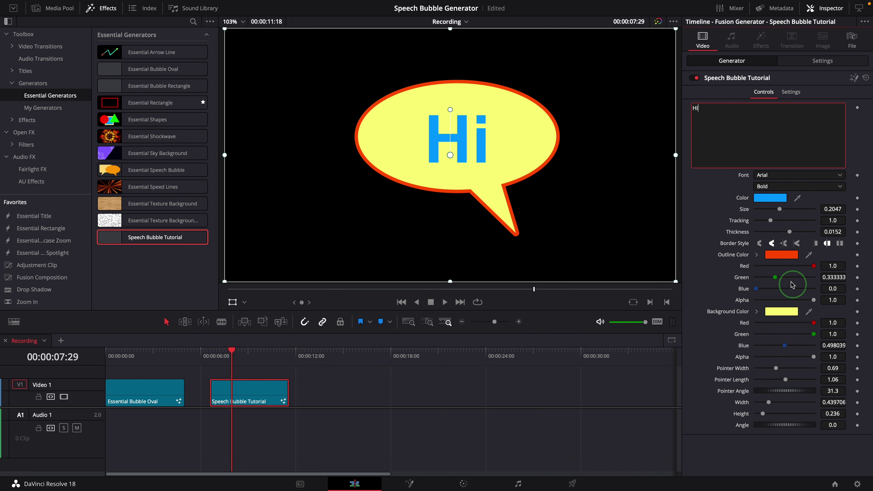
click(781, 246)
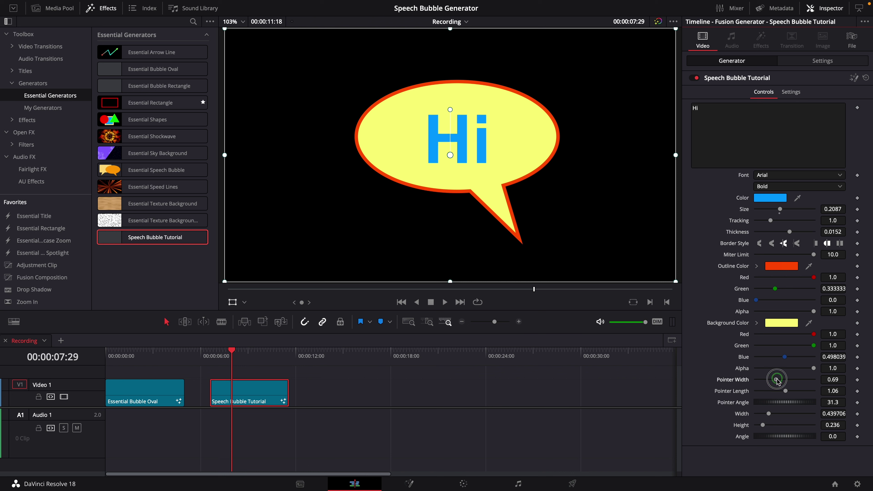
Step: Set Pointer Width to 0.66, Pointer Length to 0.98, Pointer Angle to -39.1, Width to 0.346, Height to 0.165 and Angle to -26.1
drag(776, 380, 775, 380)
drag(786, 391, 770, 403)
mouse_move(769, 414)
mouse_down()
mouse_move(776, 419)
mouse_move(761, 425)
mouse_up()
drag(784, 437, 772, 440)
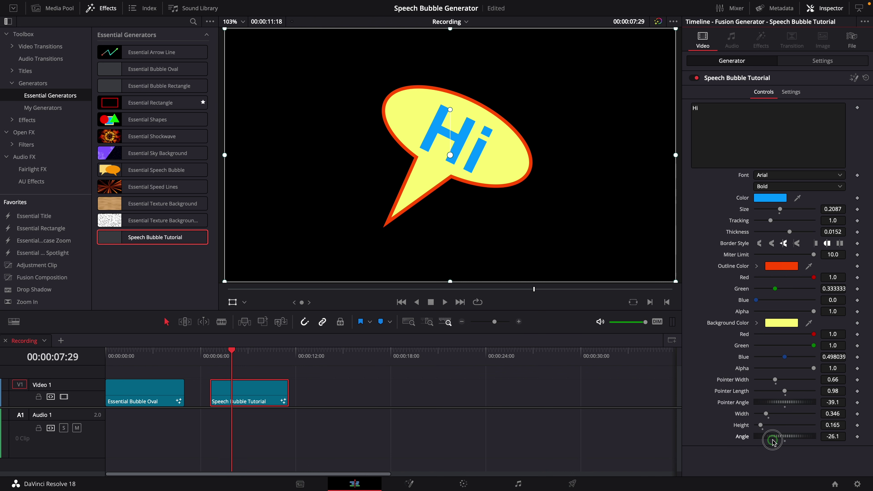
Step: Enable the Fusion overlay and reshape the bubble in the viewer to about 0.418 wide, 0.183 high and 2.94 degrees
click(245, 306)
click(276, 362)
scroll(537, 234, down, 3)
drag(344, 268, 458, 264)
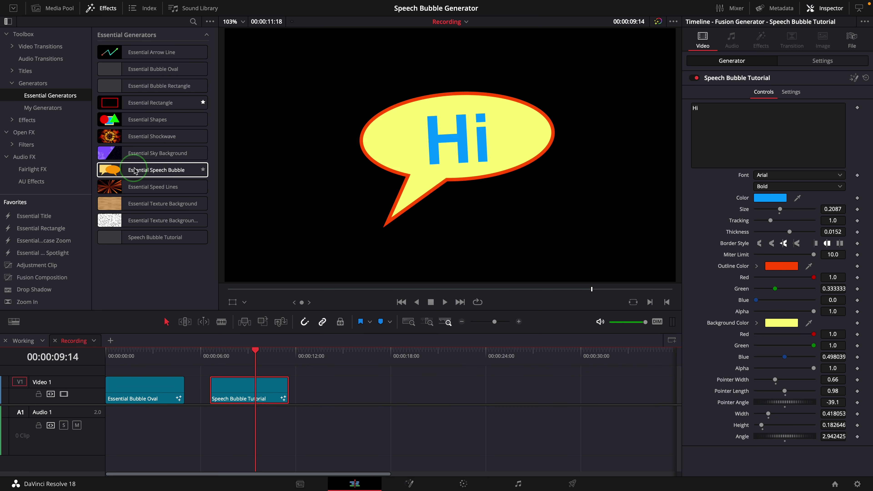
Step: Place the Essential Speech Bubble generator on Video 1 beyond the second clip and make its bubble a rectangle with rounded corners
drag(200, 175, 299, 396)
click(338, 350)
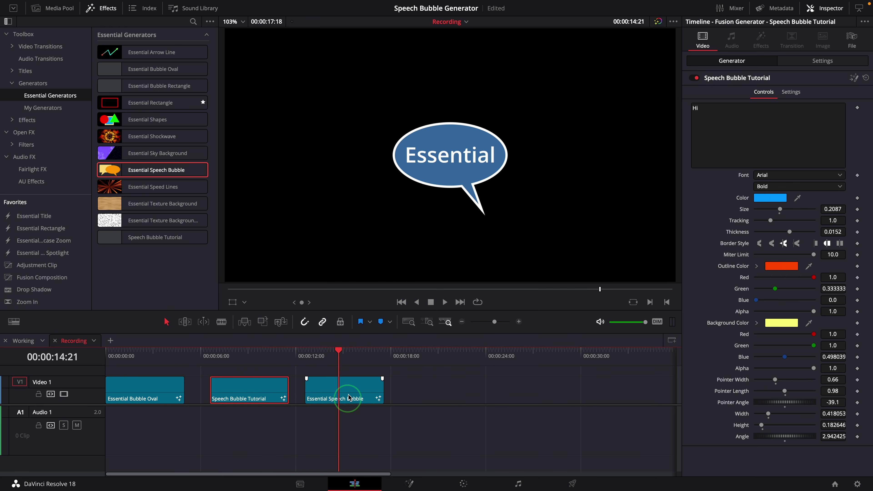
click(340, 389)
click(820, 245)
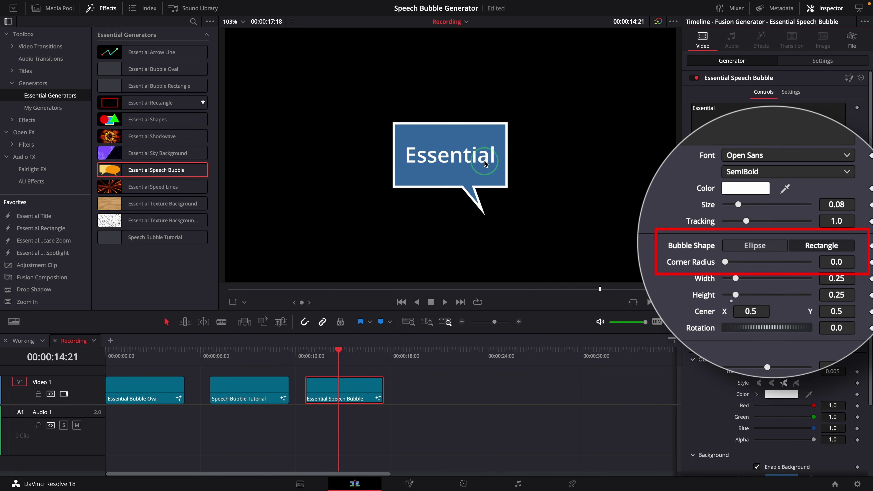
drag(725, 262, 776, 248)
Step: Enable the Fusion overlay in the viewer, widen the rounded bubble and tilt it slightly counterclockwise
click(245, 302)
click(252, 364)
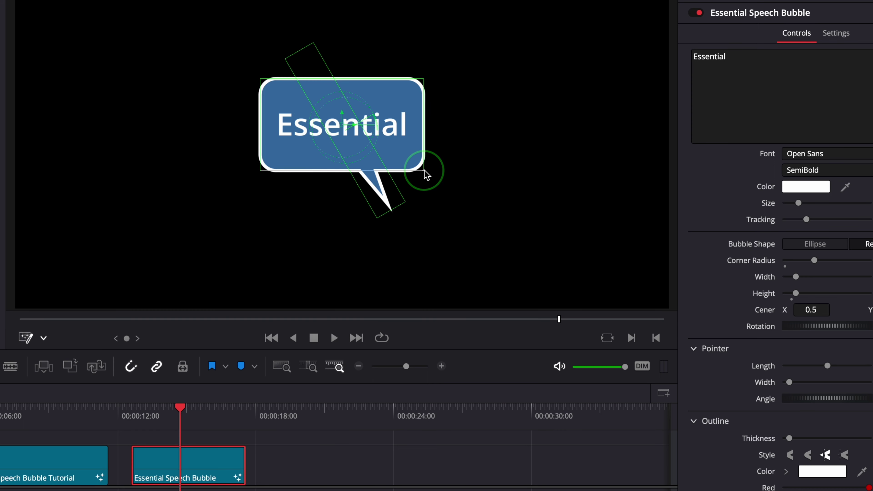
drag(426, 174, 382, 130)
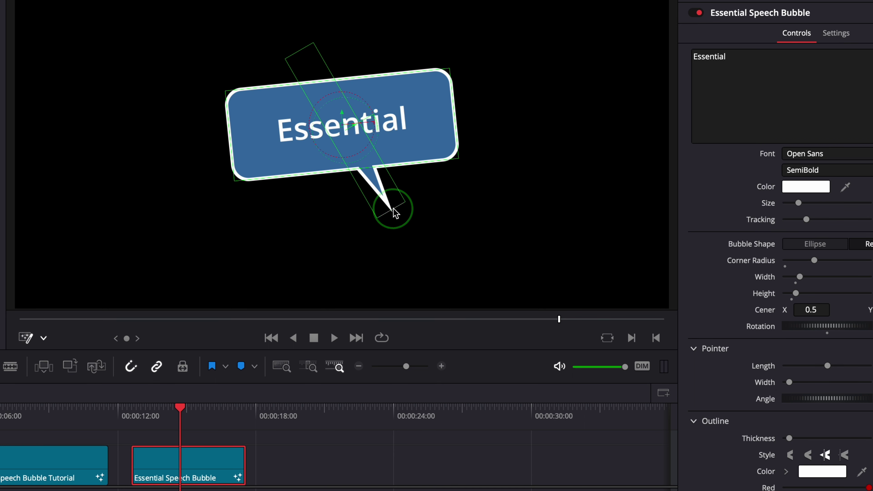
Step: Lengthen and widen the bubble's pointer in the viewer and swing it around to aim down and to the left
drag(394, 212, 402, 229)
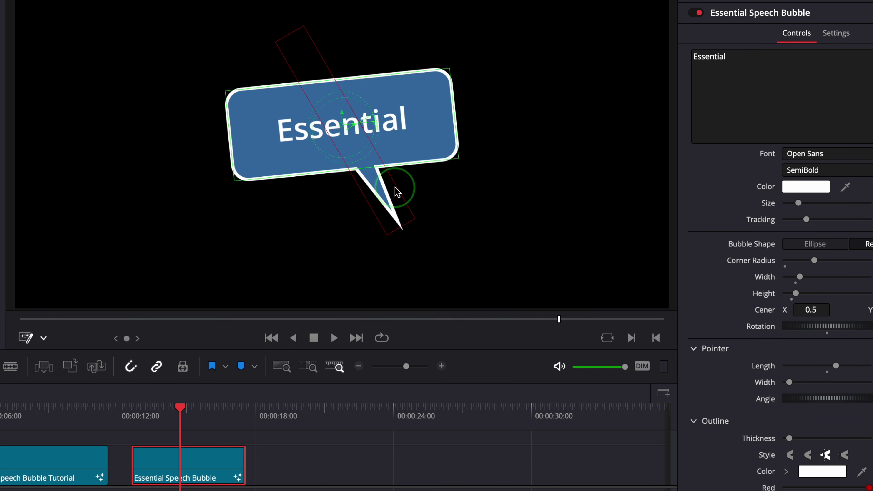
drag(397, 192, 409, 189)
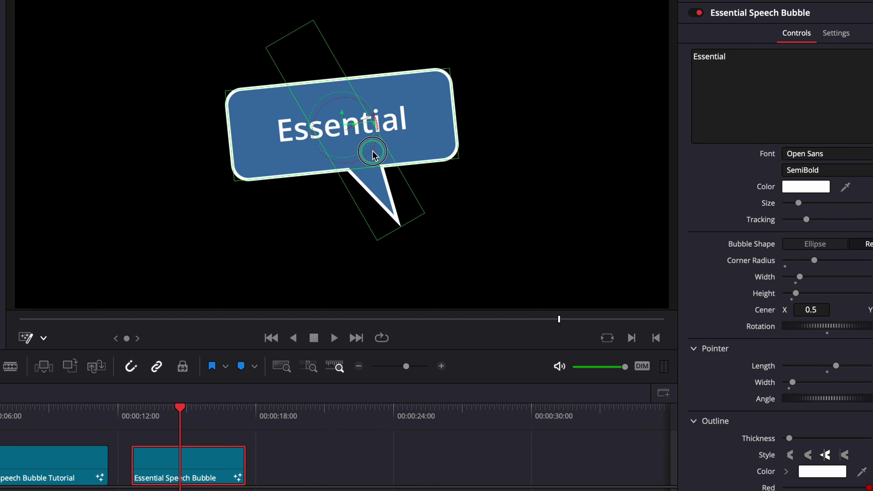
drag(372, 153, 336, 159)
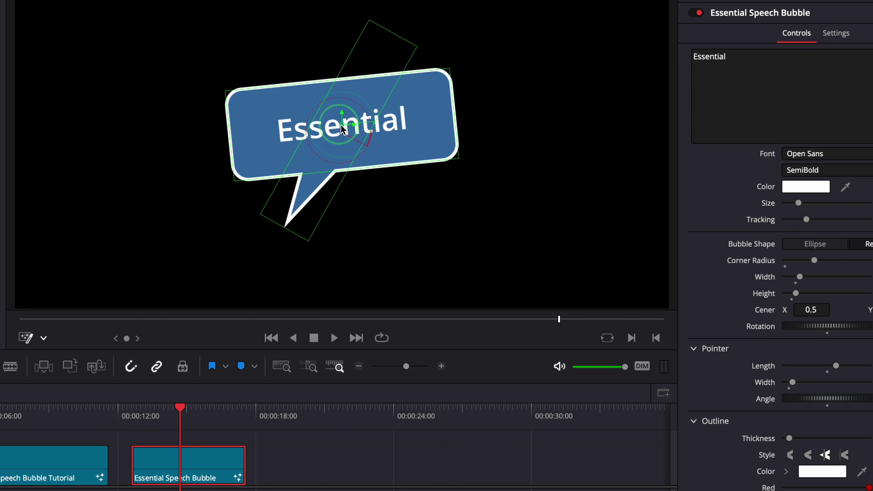
Step: Move the whole bubble up and slightly right to a center X of about 0.52, and reduce its width and height
drag(343, 131, 356, 92)
drag(458, 121, 433, 116)
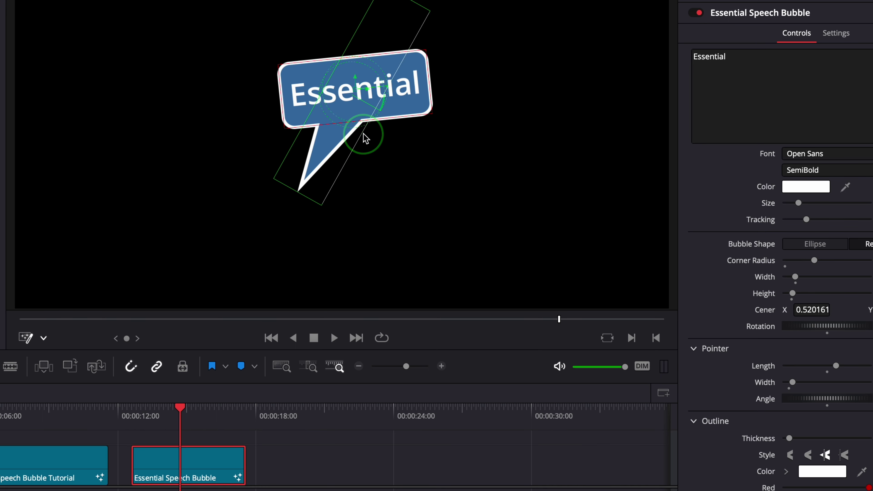